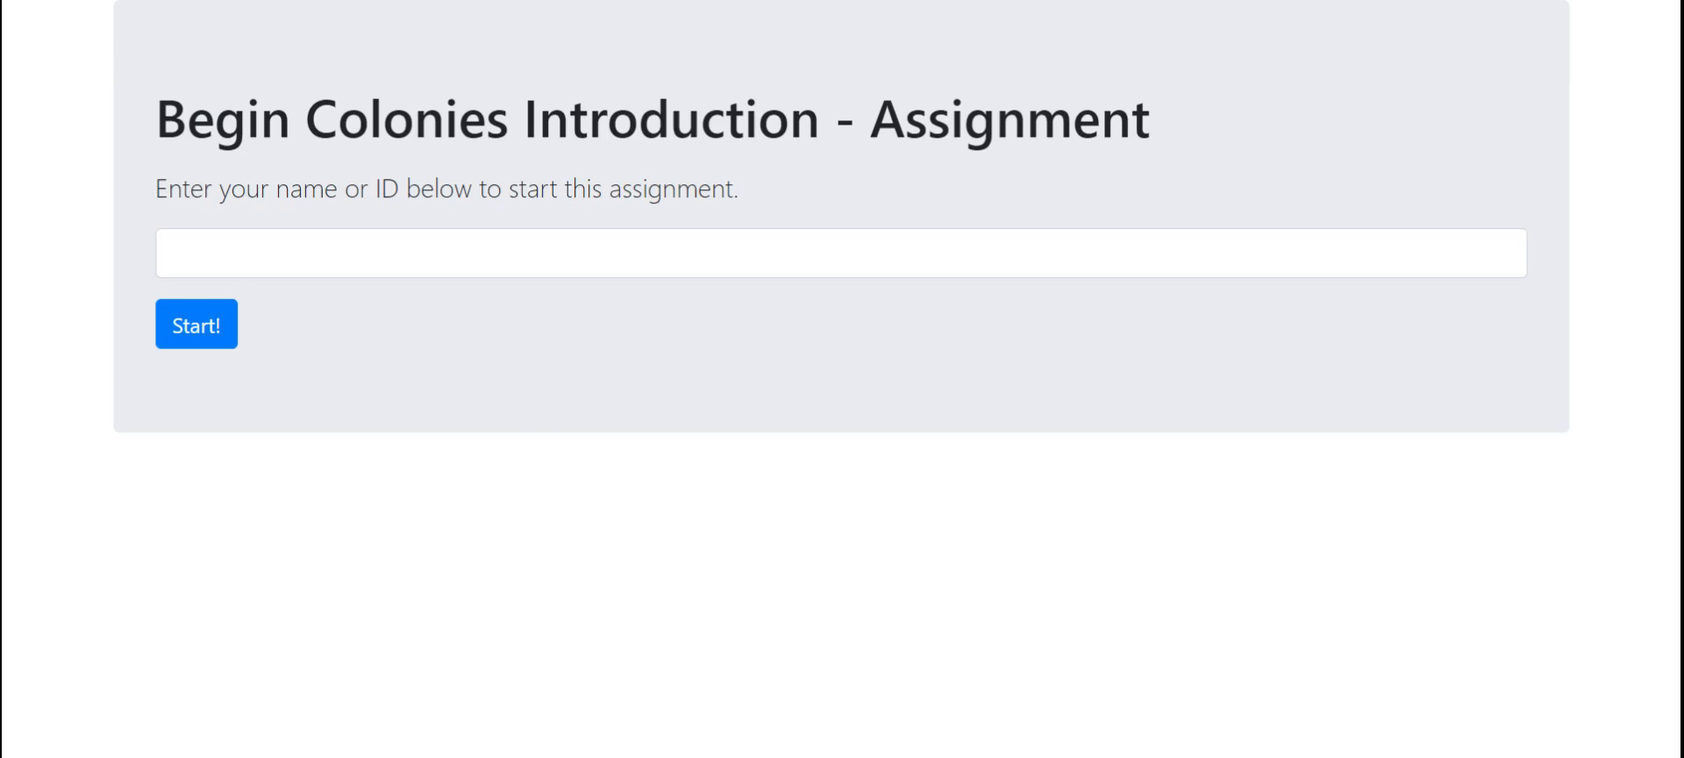
Enter the student's name and start the Colonies Introduction assignment
{"action": "left_click", "coordinate": [199, 253]}
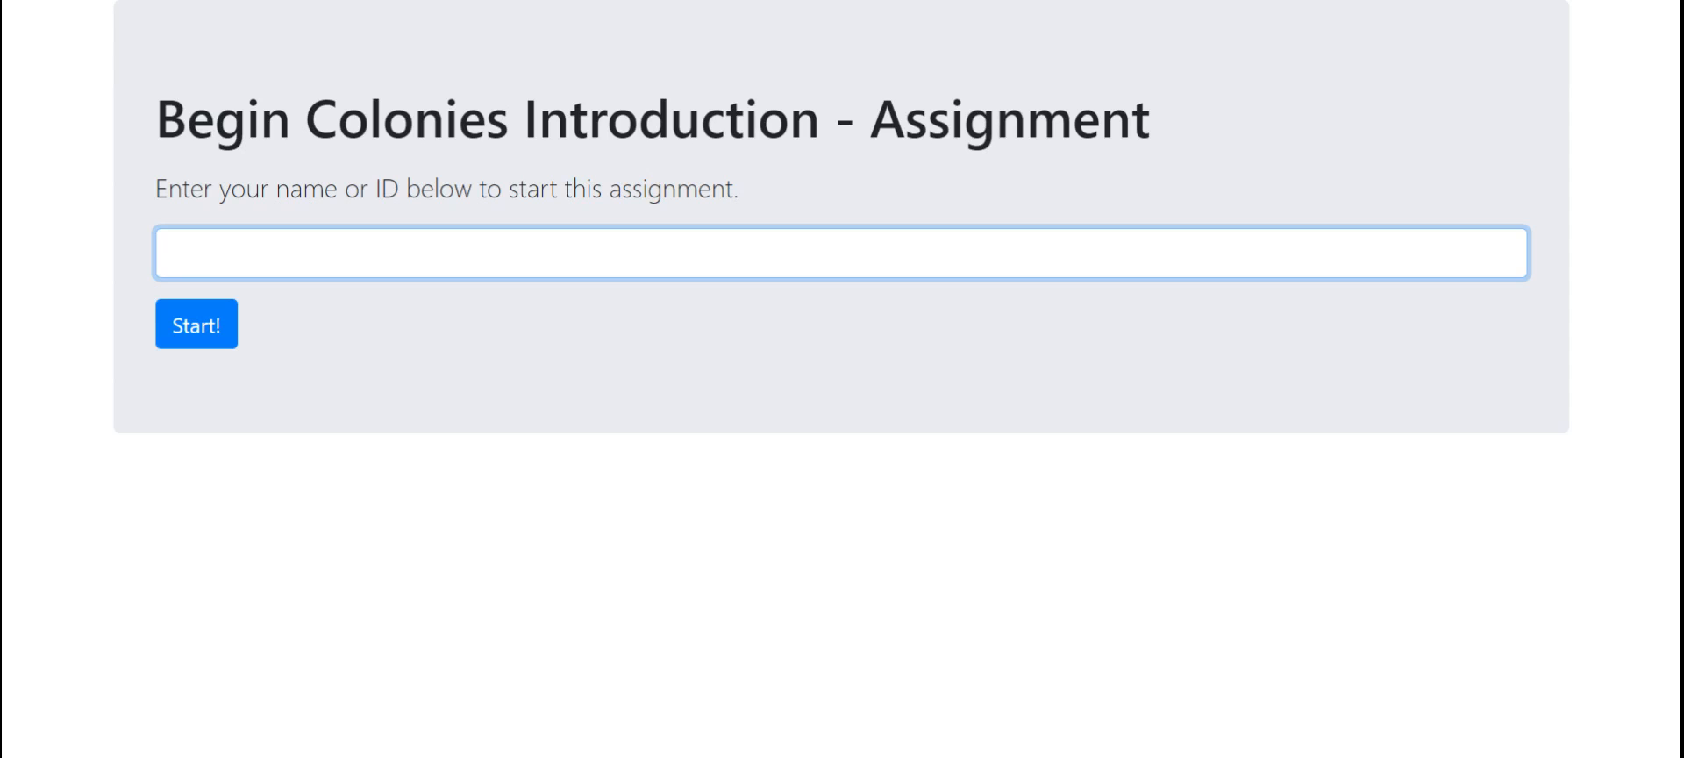
{"action": "type", "text": "Student Trial"}
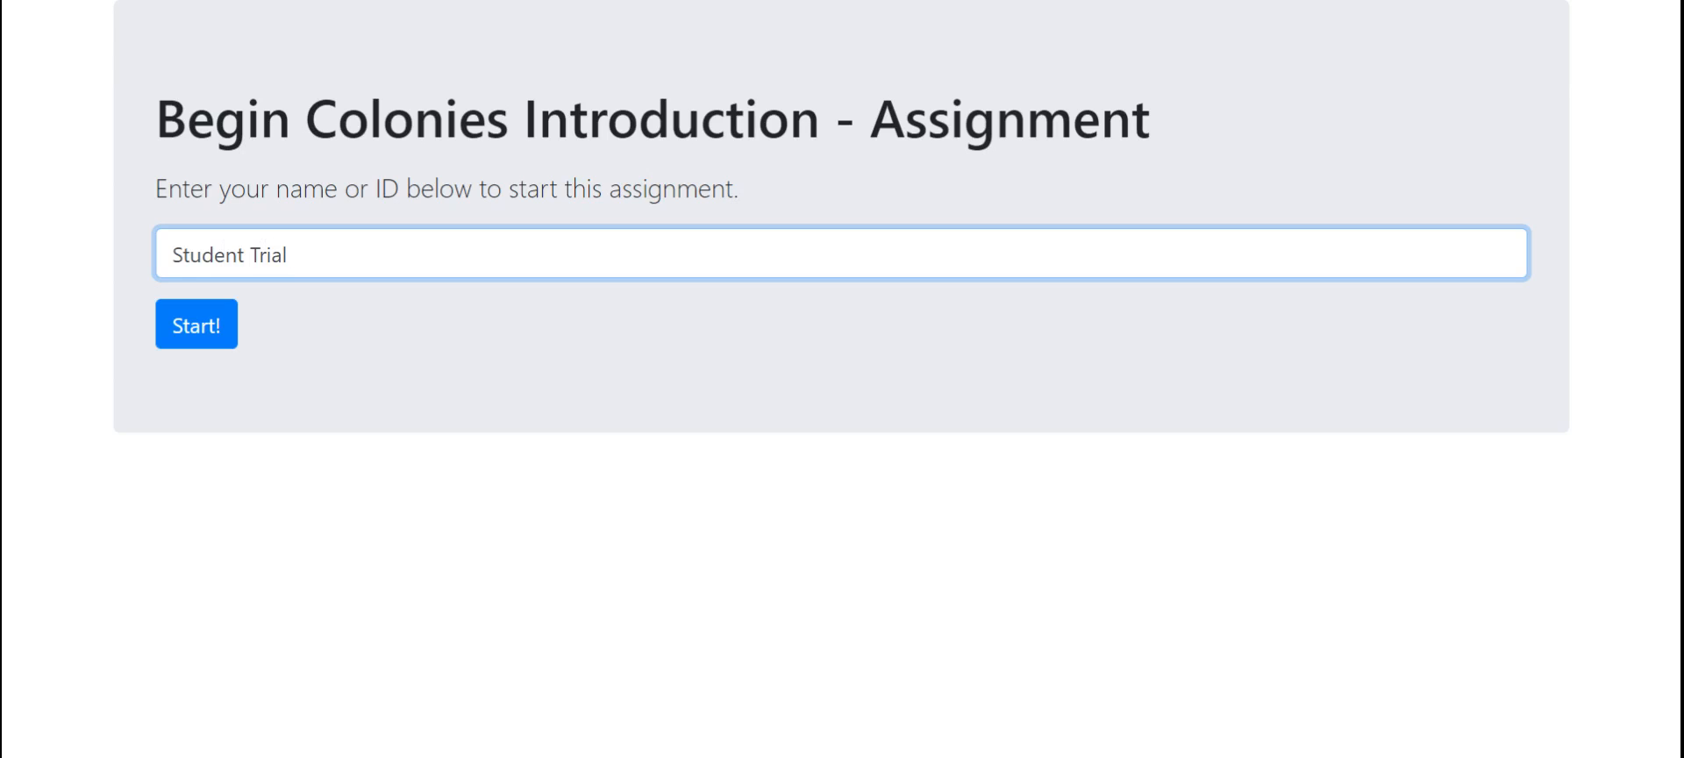
{"action": "left_click", "coordinate": [219, 337]}
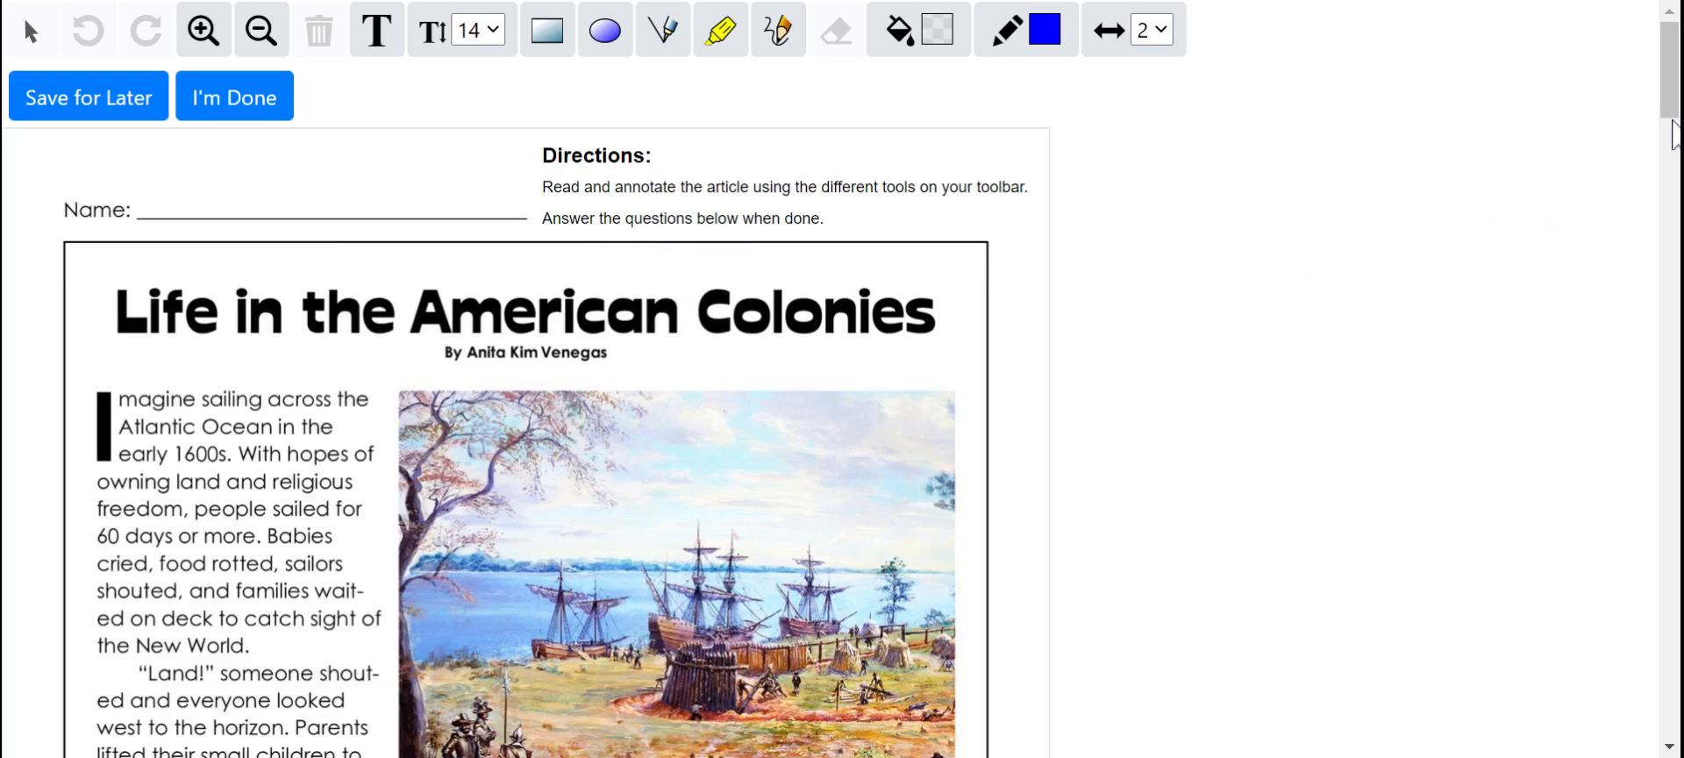
Highlight "With hopes of owning land and religious freedom, people" in yellow in the article's first paragraph
{"action": "left_click_drag", "start_coordinate": [1669, 88], "coordinate": [1668, 464]}
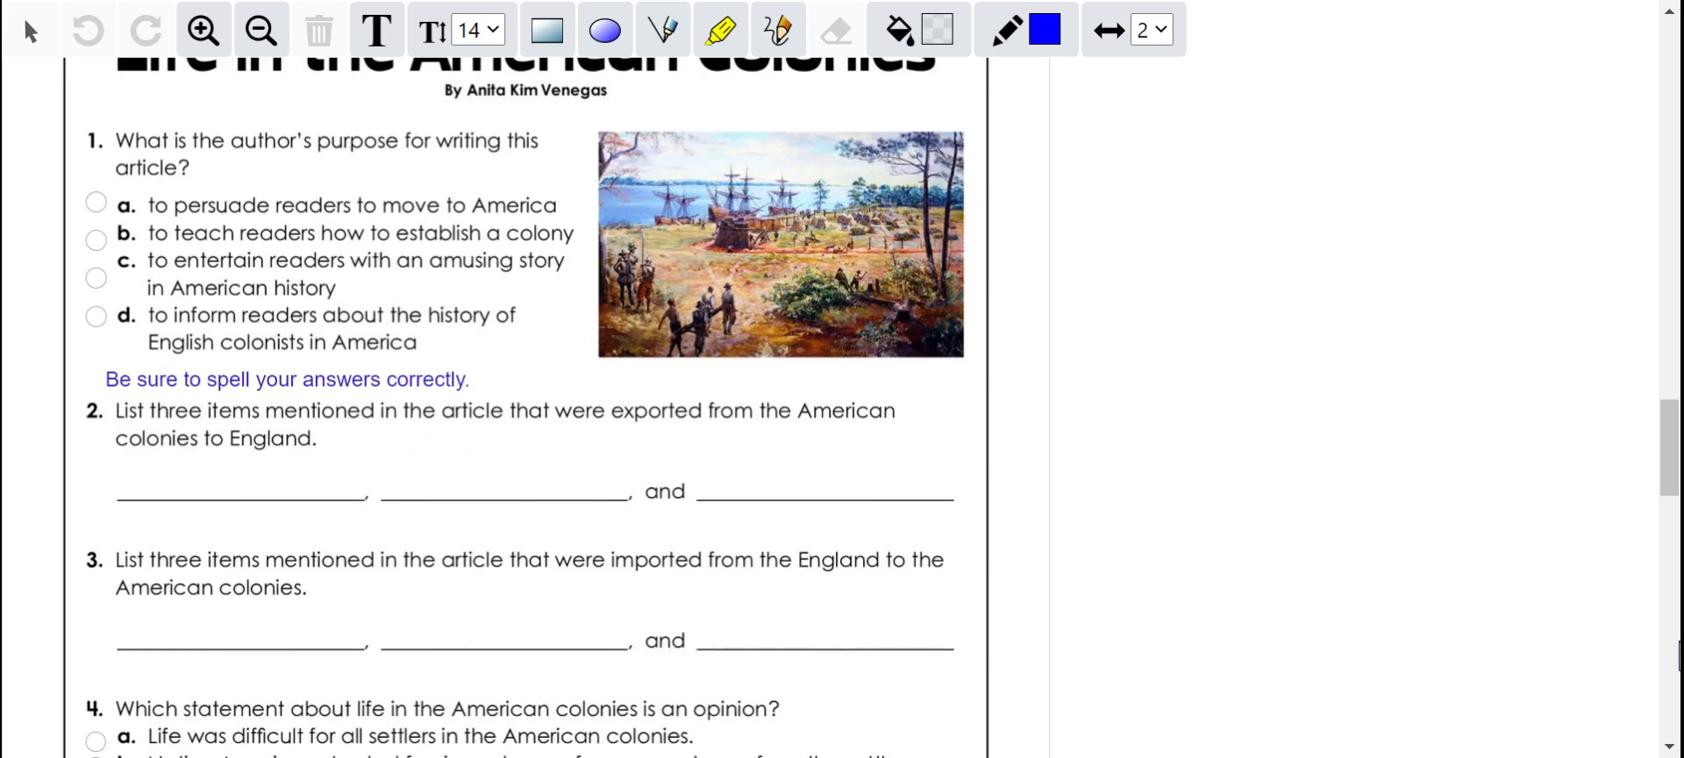
{"action": "left_click_drag", "start_coordinate": [1667, 478], "coordinate": [1536, 107]}
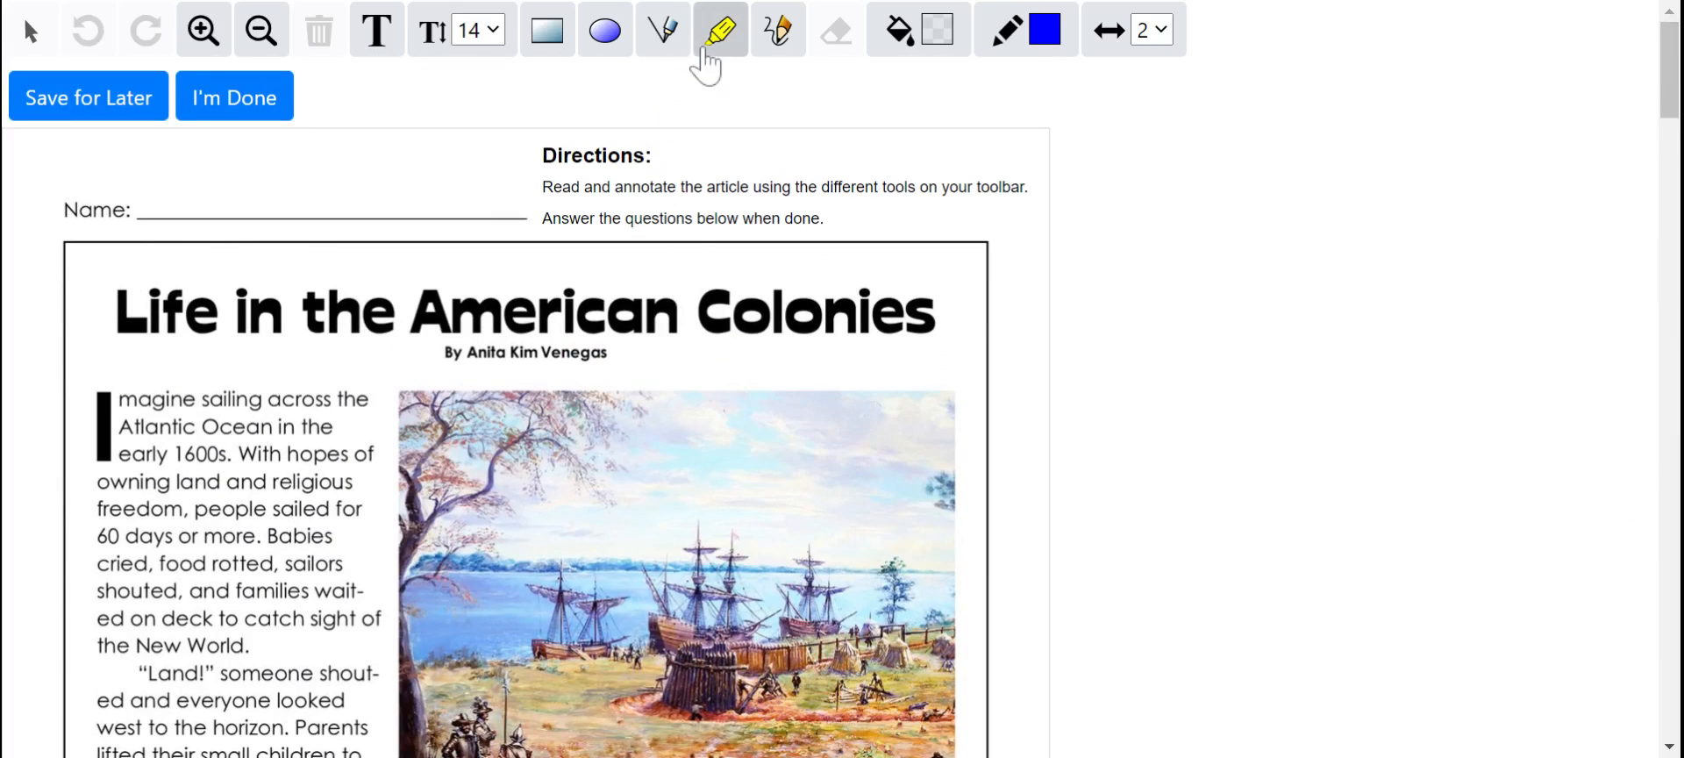
{"action": "left_click", "coordinate": [1037, 41]}
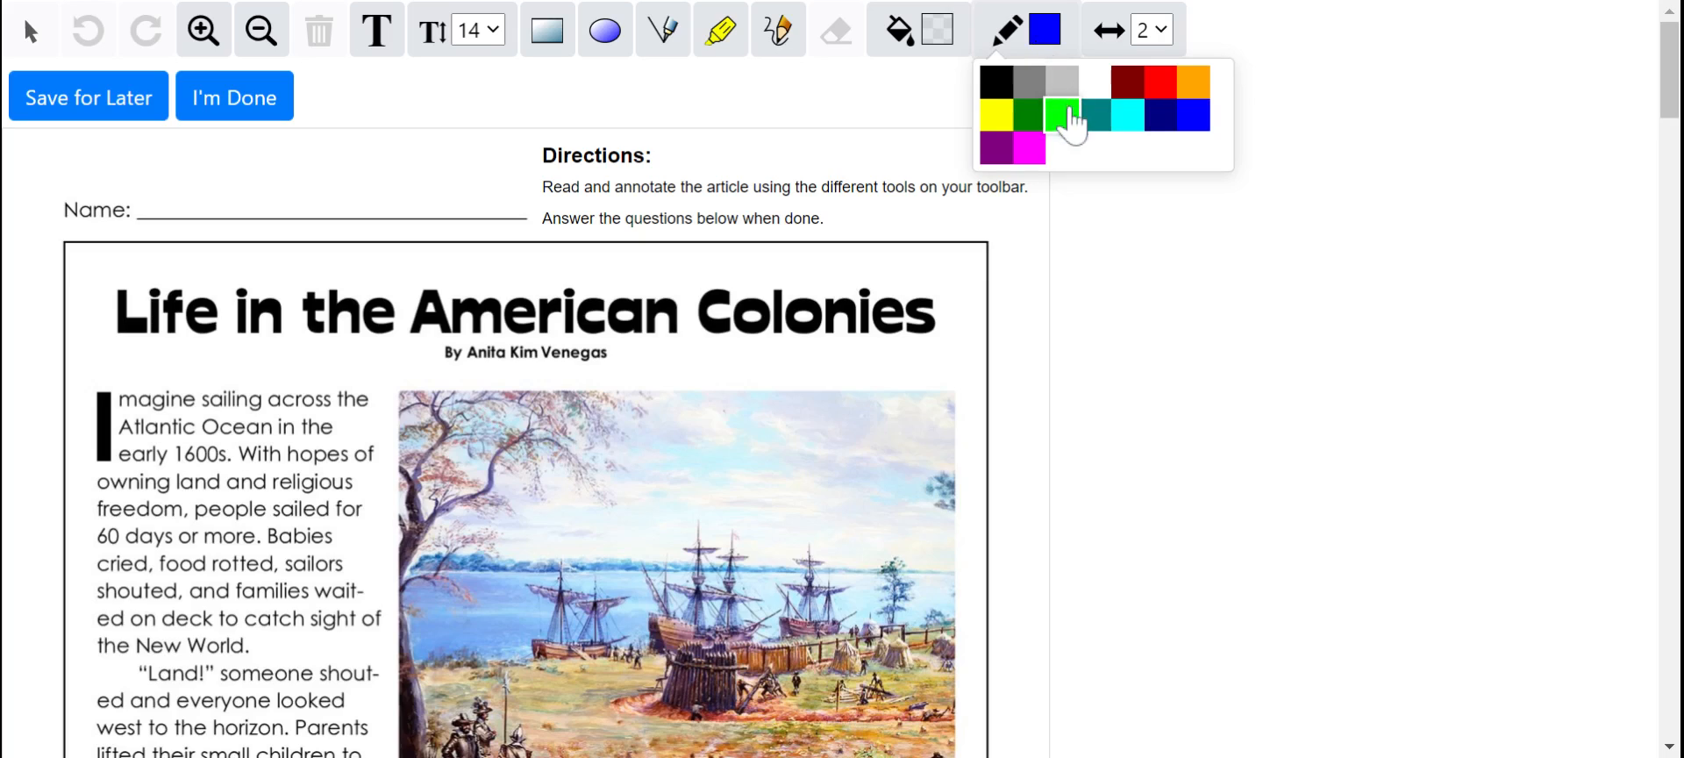
{"action": "left_click", "coordinate": [1008, 121]}
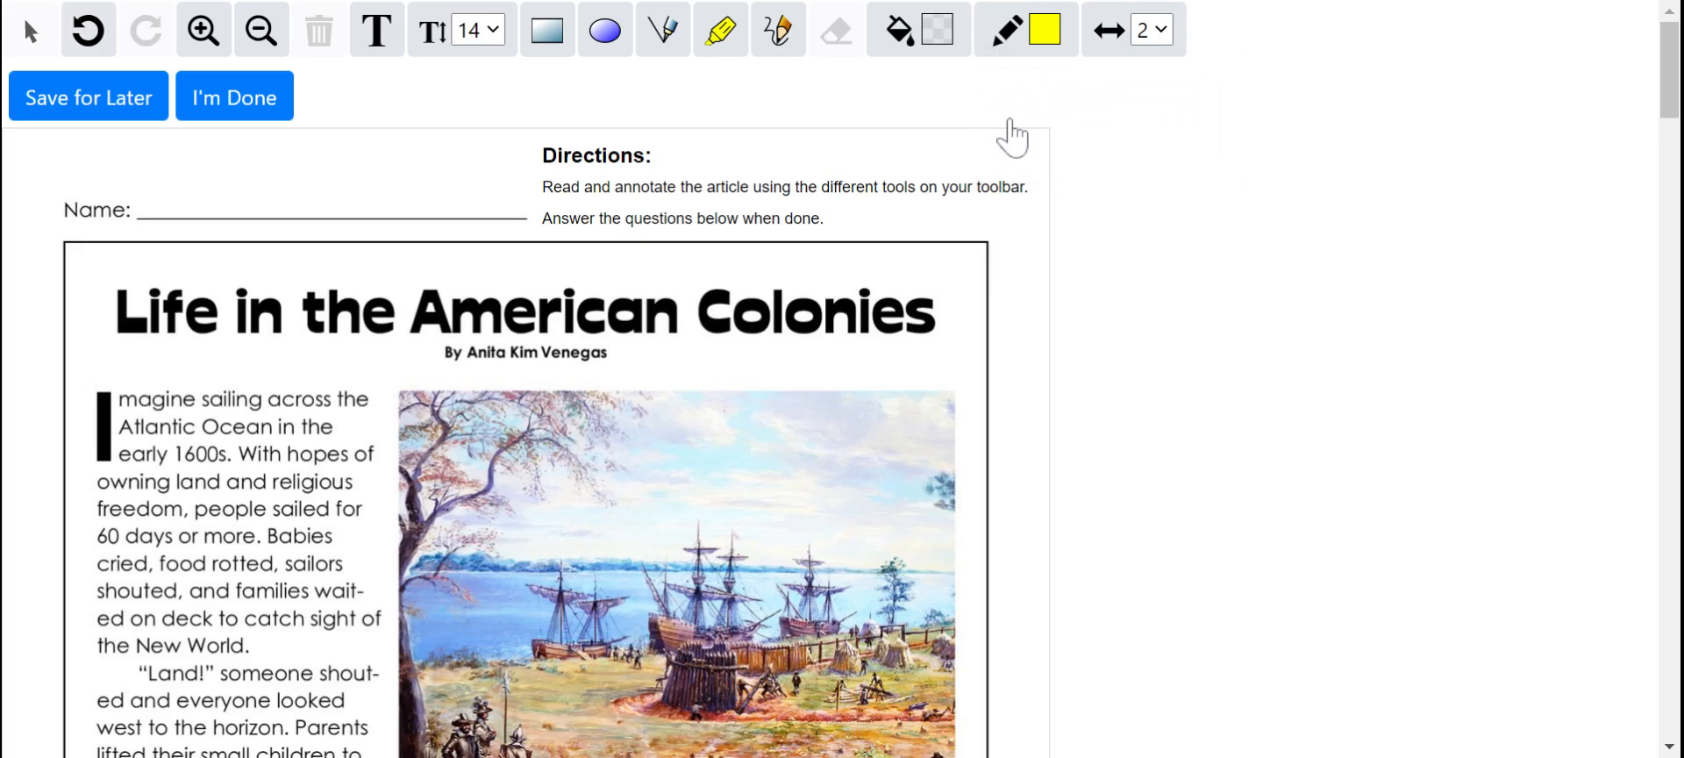
{"action": "left_click", "coordinate": [728, 36]}
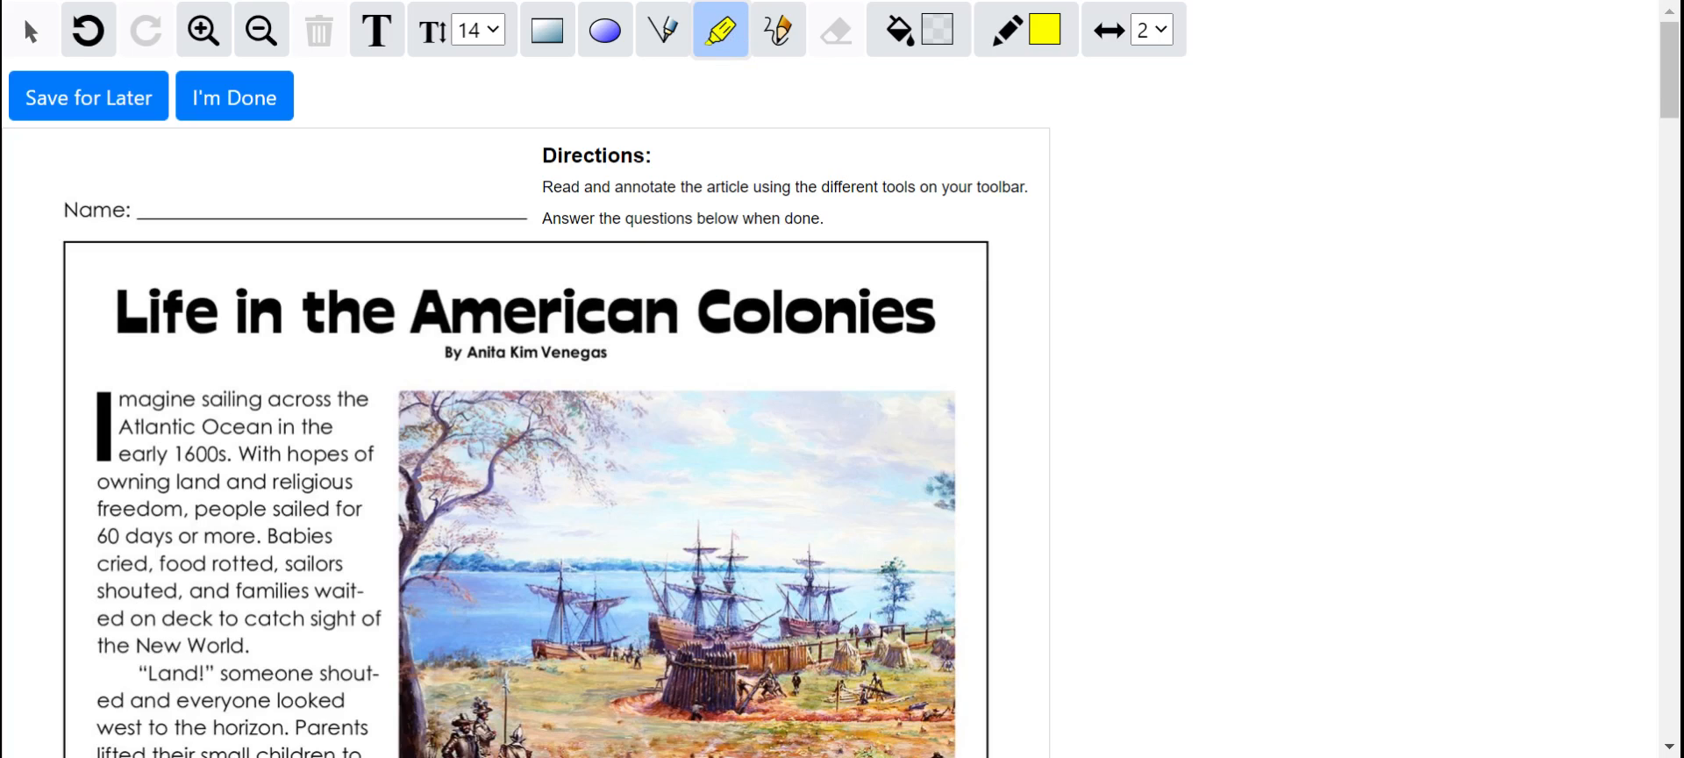
{"action": "left_click_drag", "start_coordinate": [241, 461], "coordinate": [378, 469]}
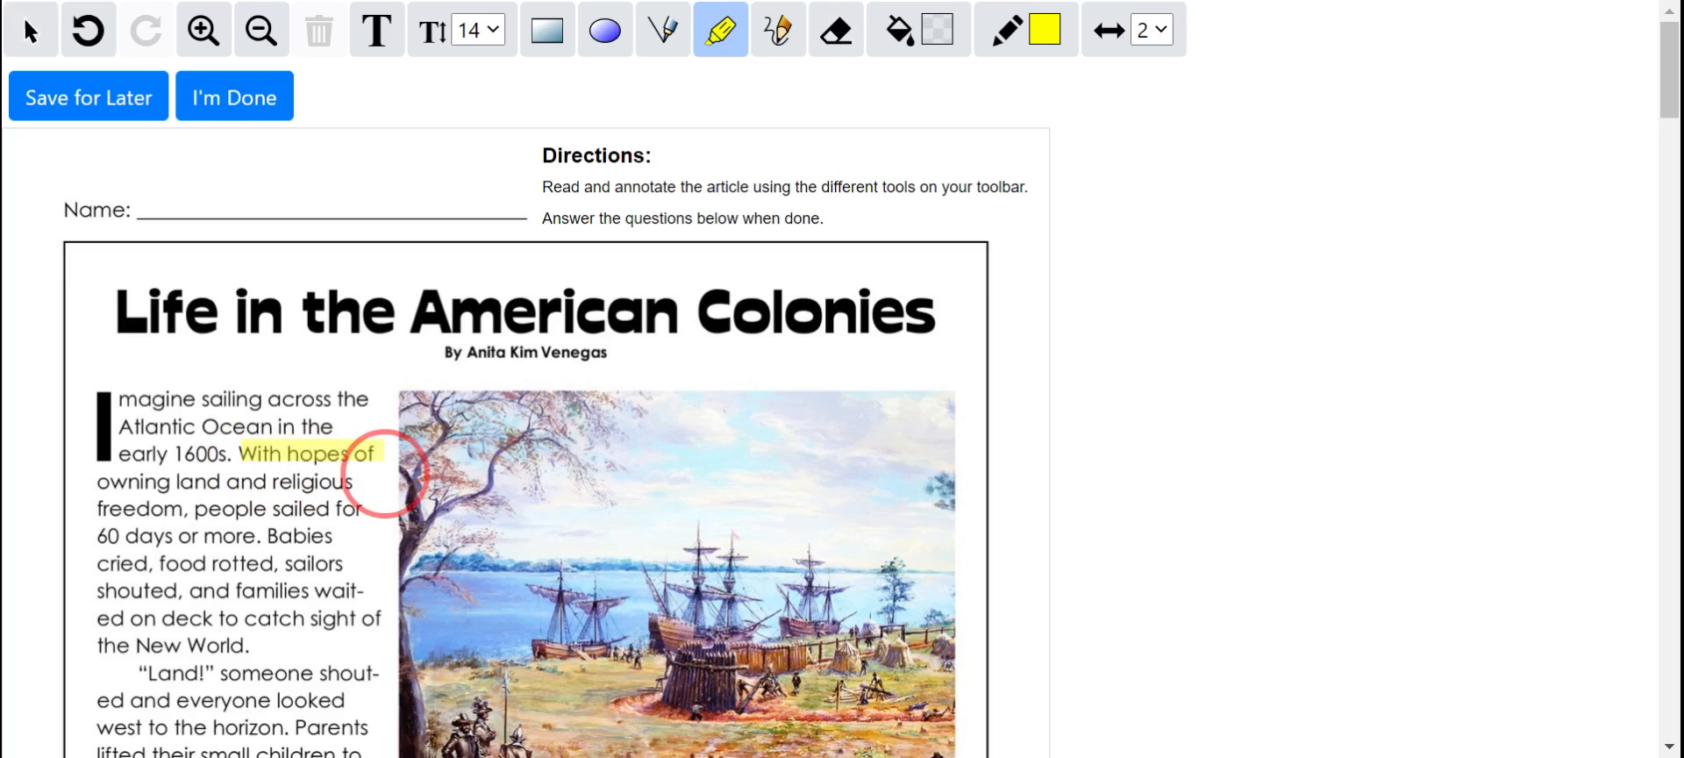
{"action": "left_click_drag", "start_coordinate": [99, 482], "coordinate": [346, 485]}
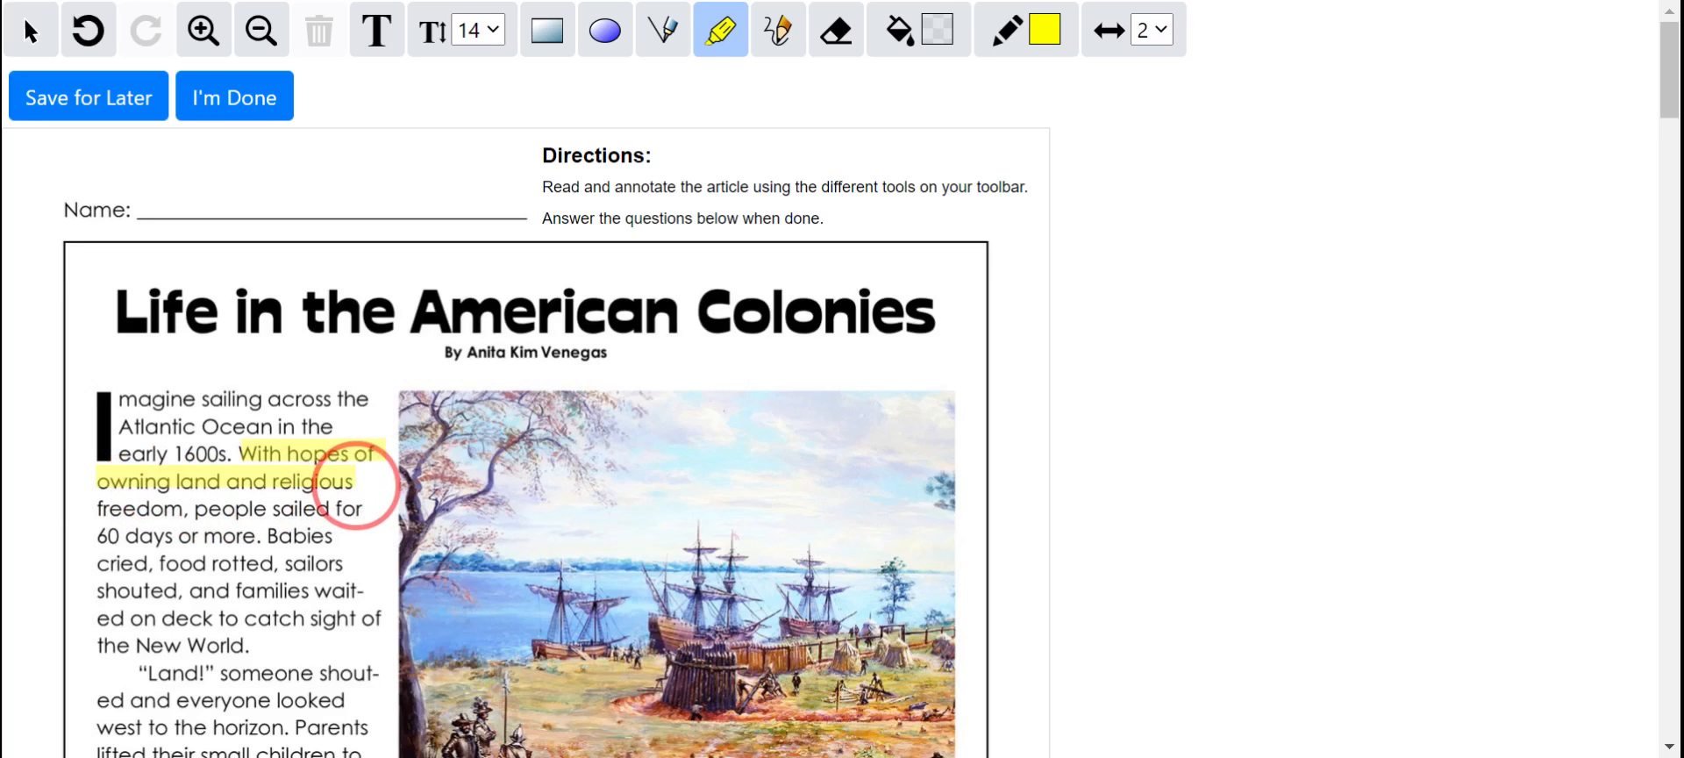
{"action": "mouse_move", "coordinate": [98, 509]}
{"action": "left_mouse_down"}
{"action": "mouse_move", "coordinate": [301, 512]}
{"action": "mouse_move", "coordinate": [359, 533]}
{"action": "left_mouse_up"}
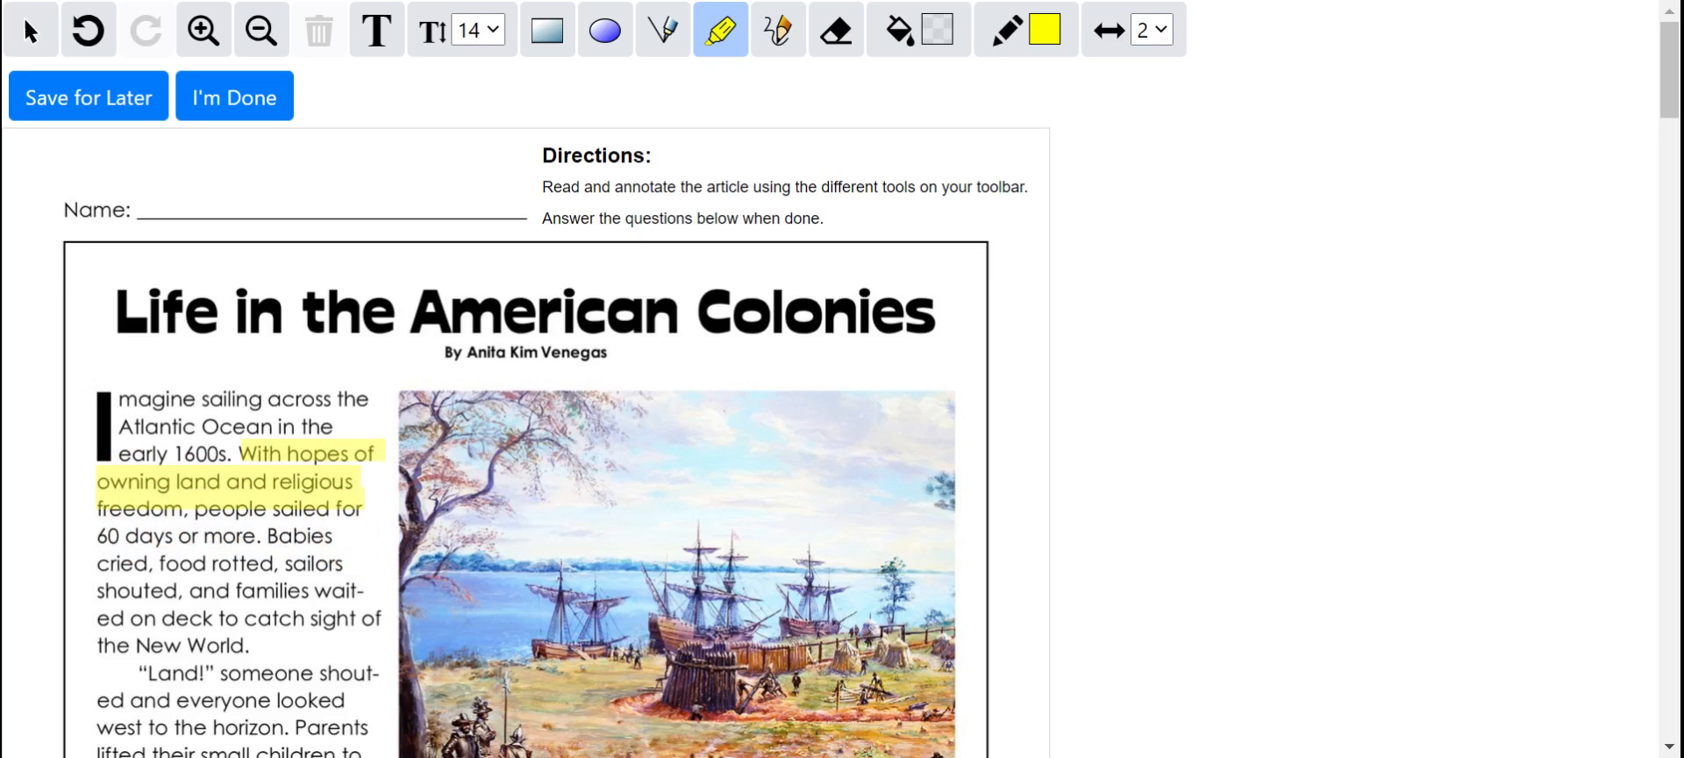
{"action": "left_click_drag", "start_coordinate": [101, 533], "coordinate": [267, 543]}
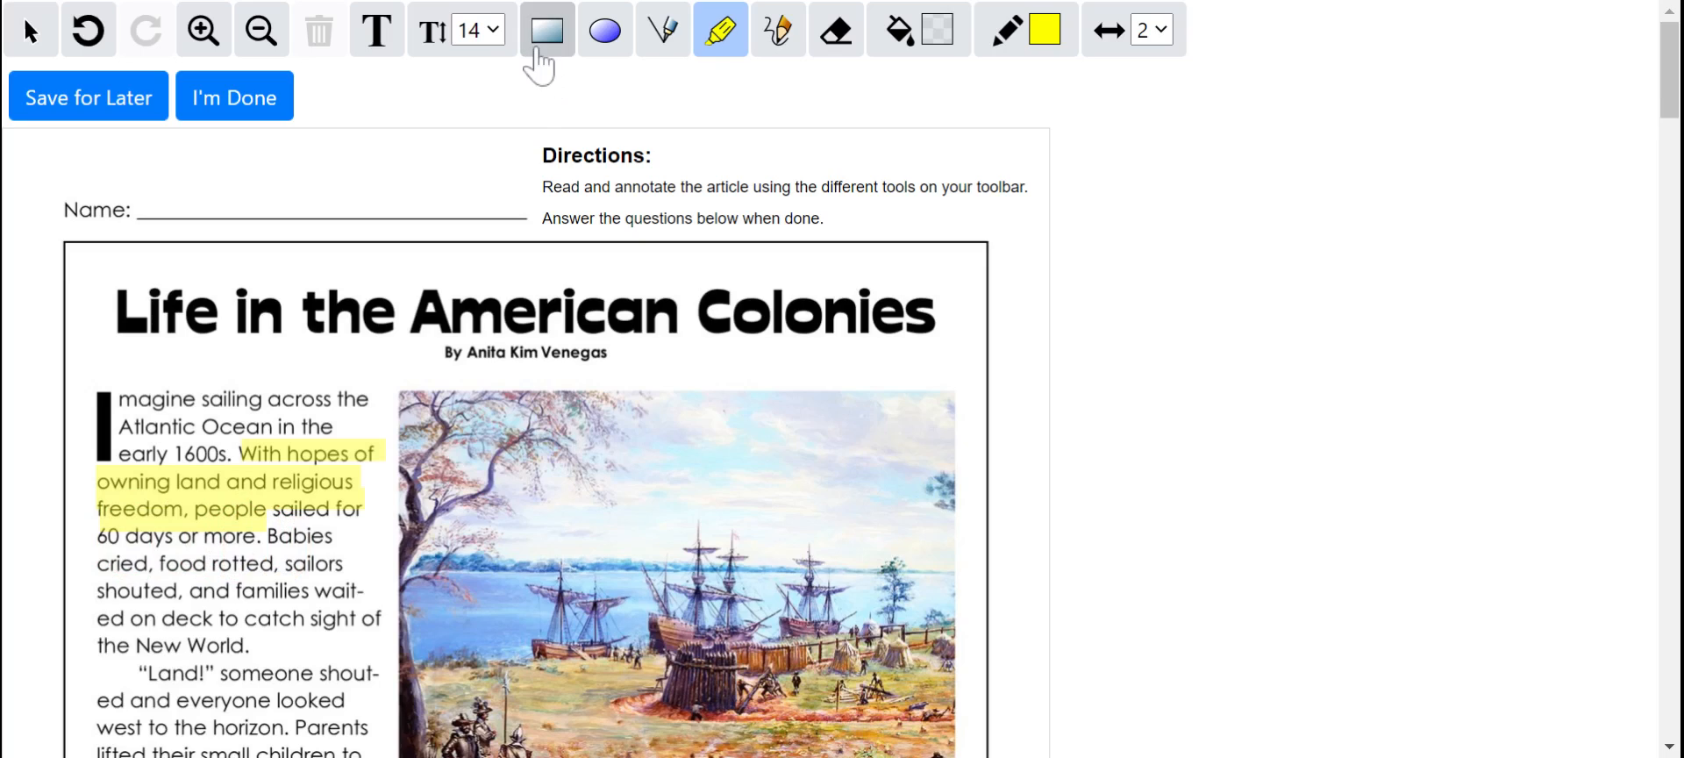
Add an enlarged text box beside the yellow highlight, over the painting, reading "They came for religious freedom and land!"
{"action": "left_click", "coordinate": [378, 31]}
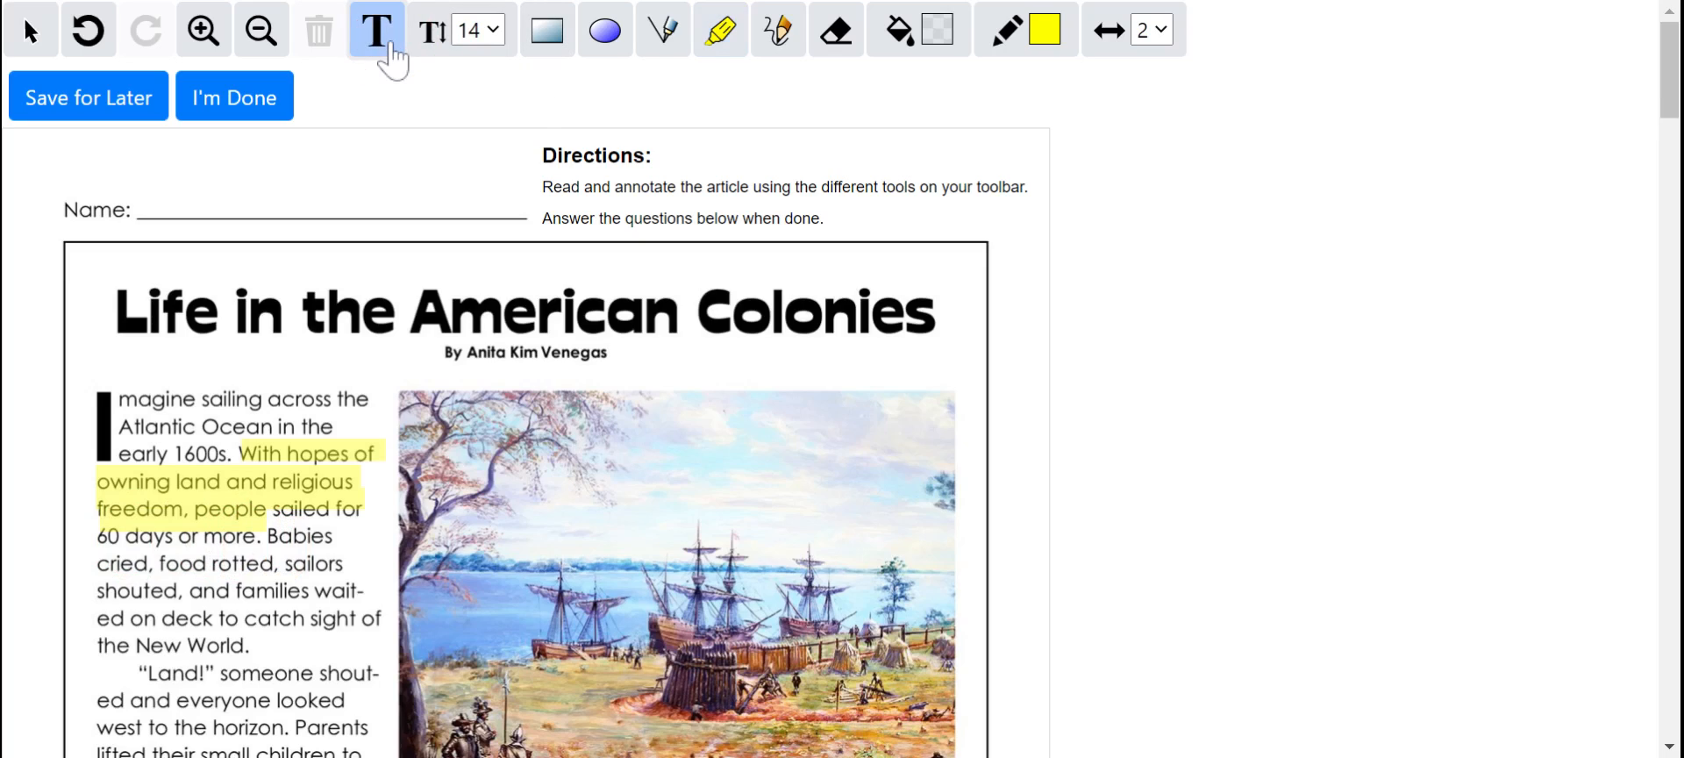
{"action": "left_click", "coordinate": [447, 479]}
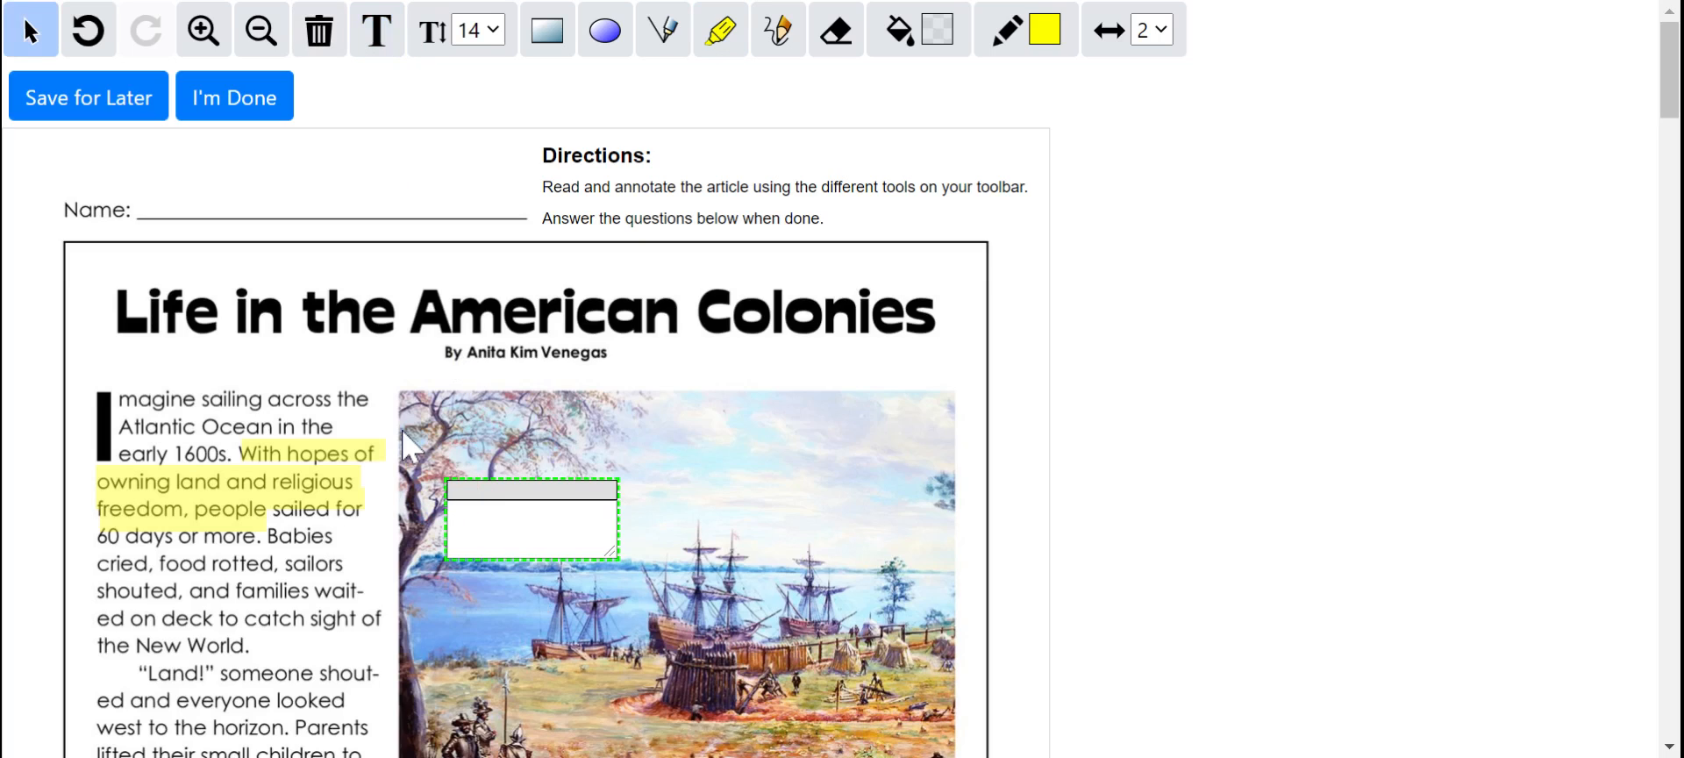
{"action": "left_click_drag", "start_coordinate": [614, 554], "coordinate": [700, 603]}
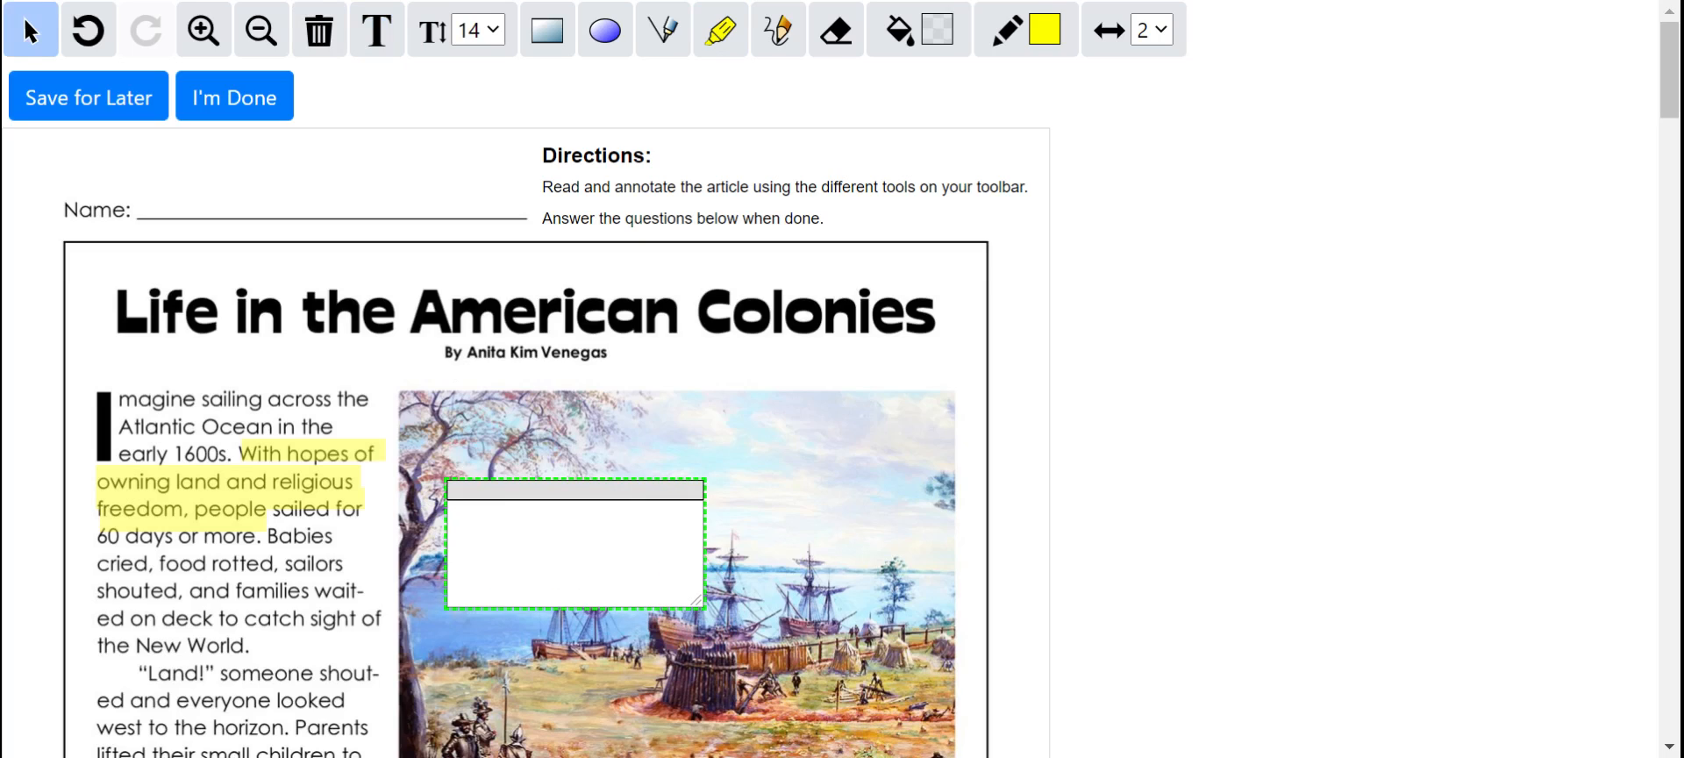
{"action": "type", "text": "They came for reli"}
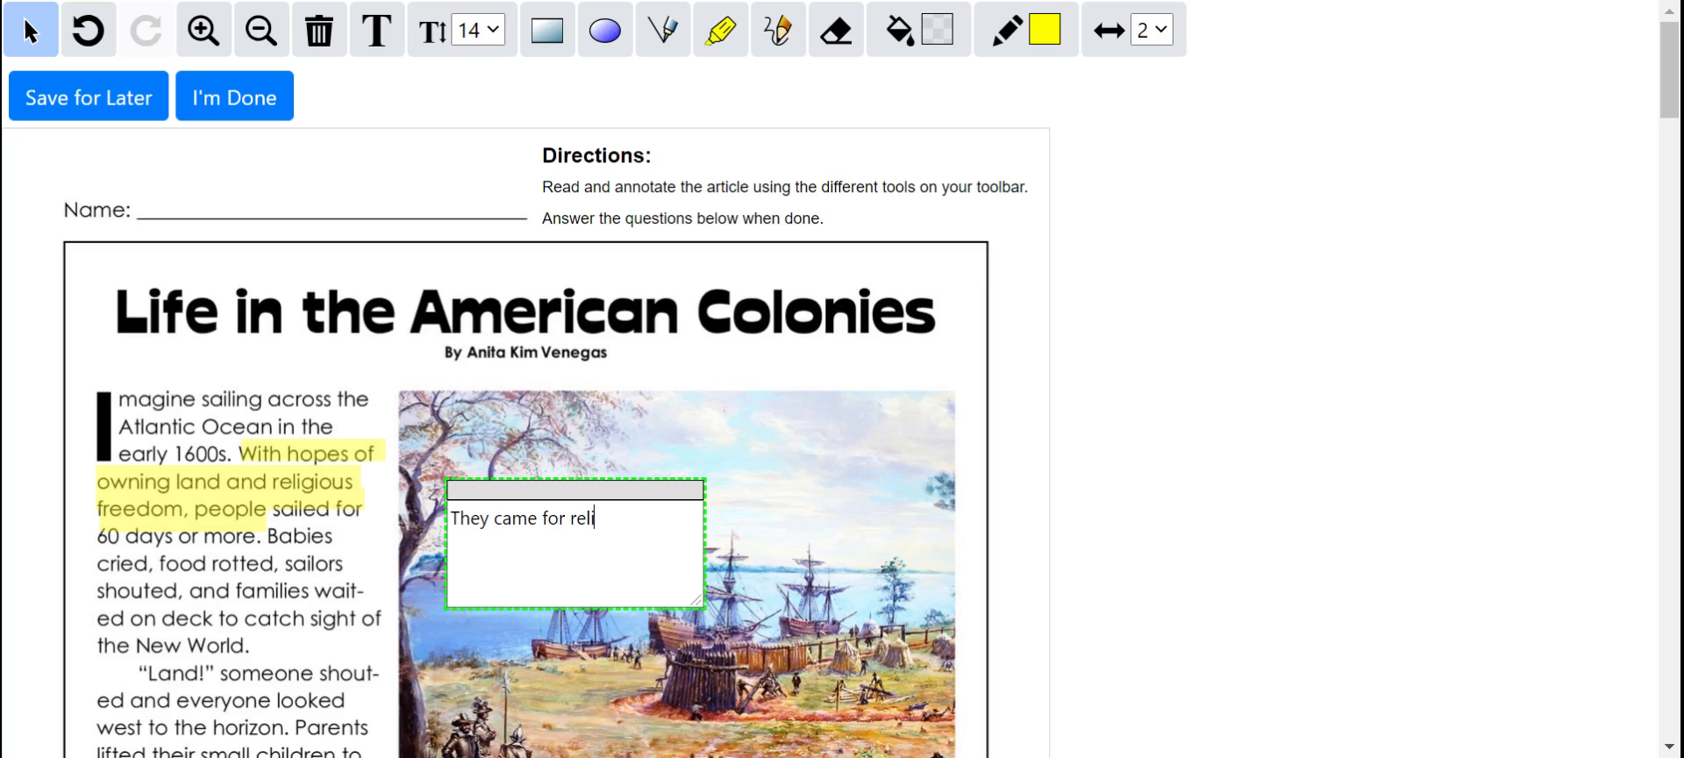
{"action": "type", "text": "gious freedom and "}
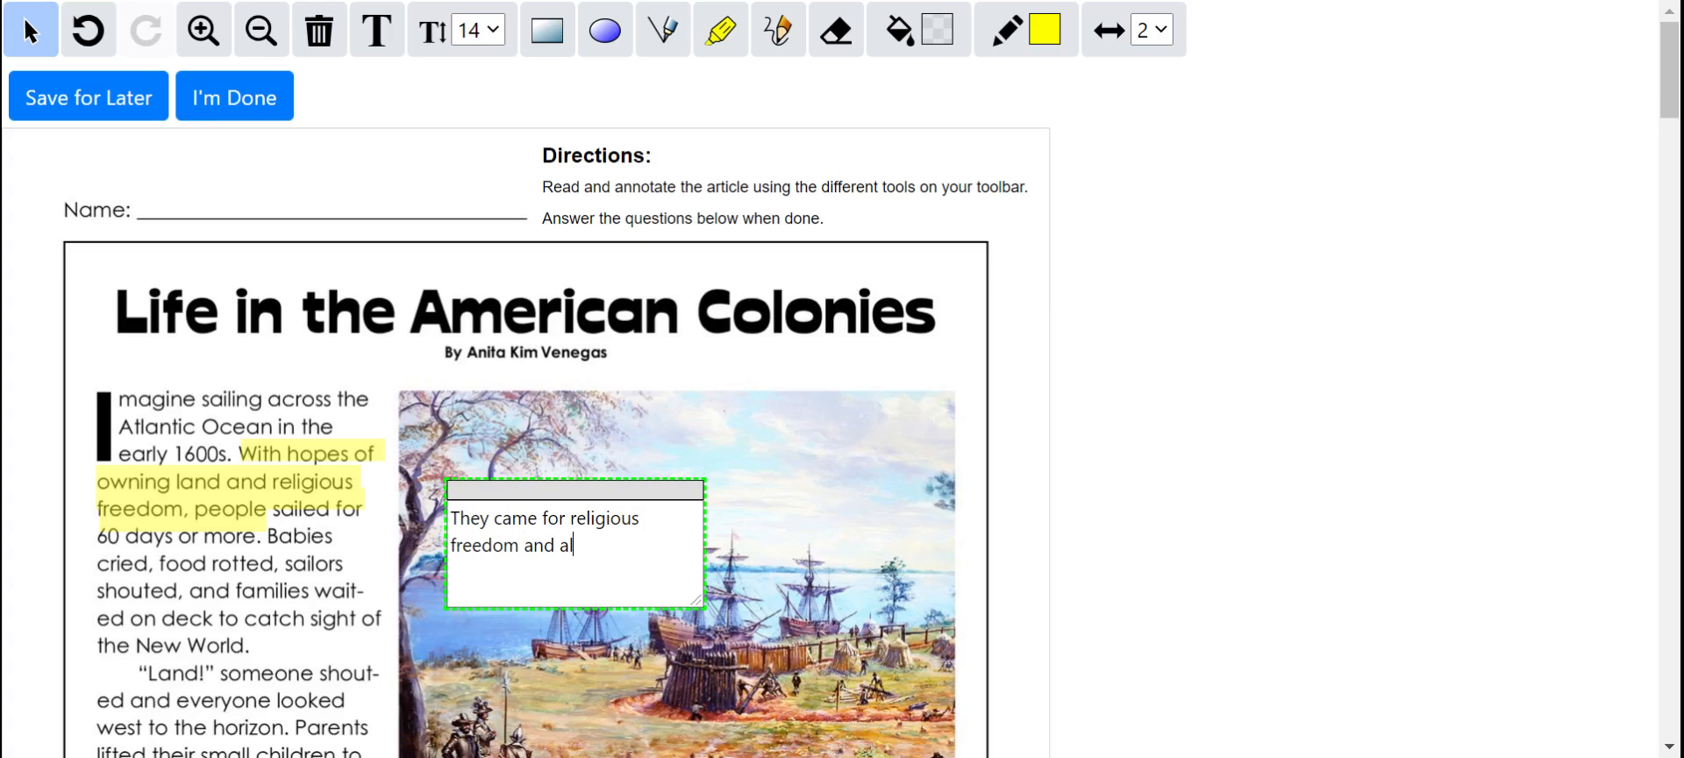
{"action": "type", "text": "land!"}
Highlight the line "“Land!” someone shout-" in bright green at the start of the second paragraph
{"action": "scroll", "coordinate": [793, 438], "scroll_direction": "down", "scroll_amount": 2}
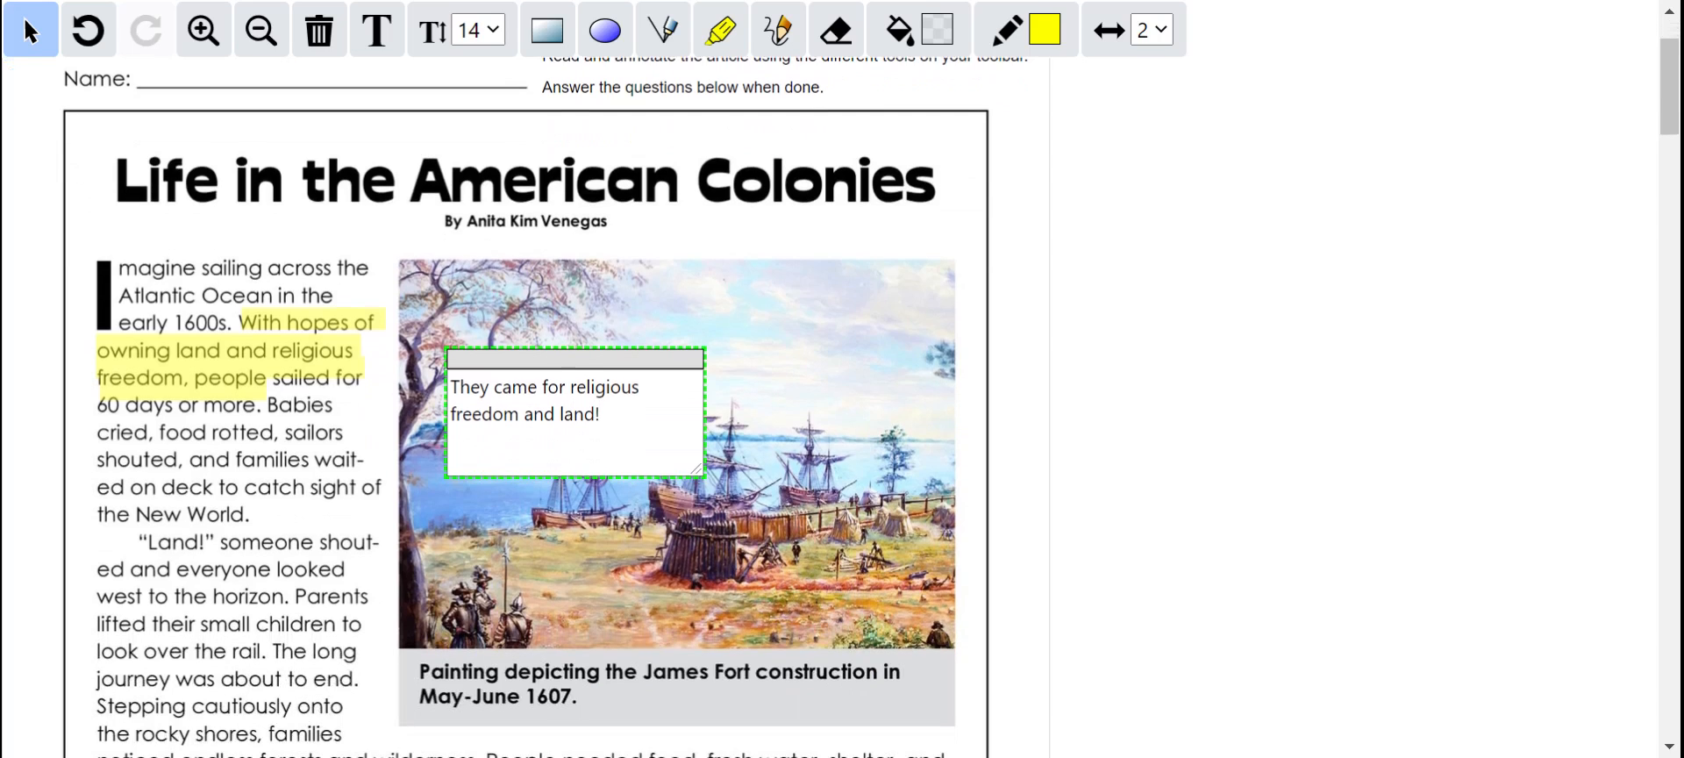
{"action": "left_click", "coordinate": [1008, 54]}
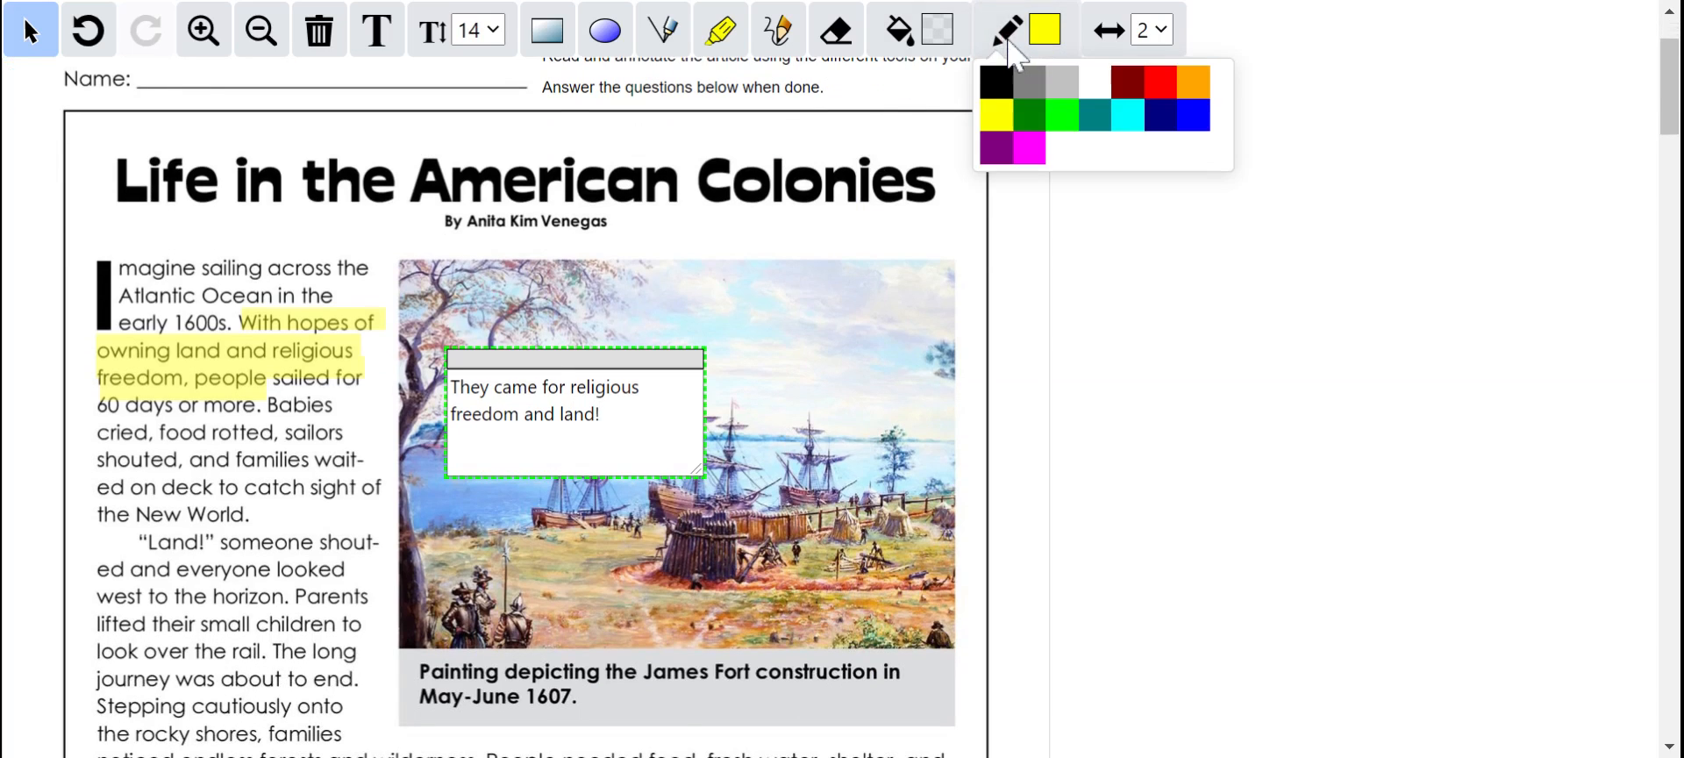
{"action": "left_click", "coordinate": [1064, 115]}
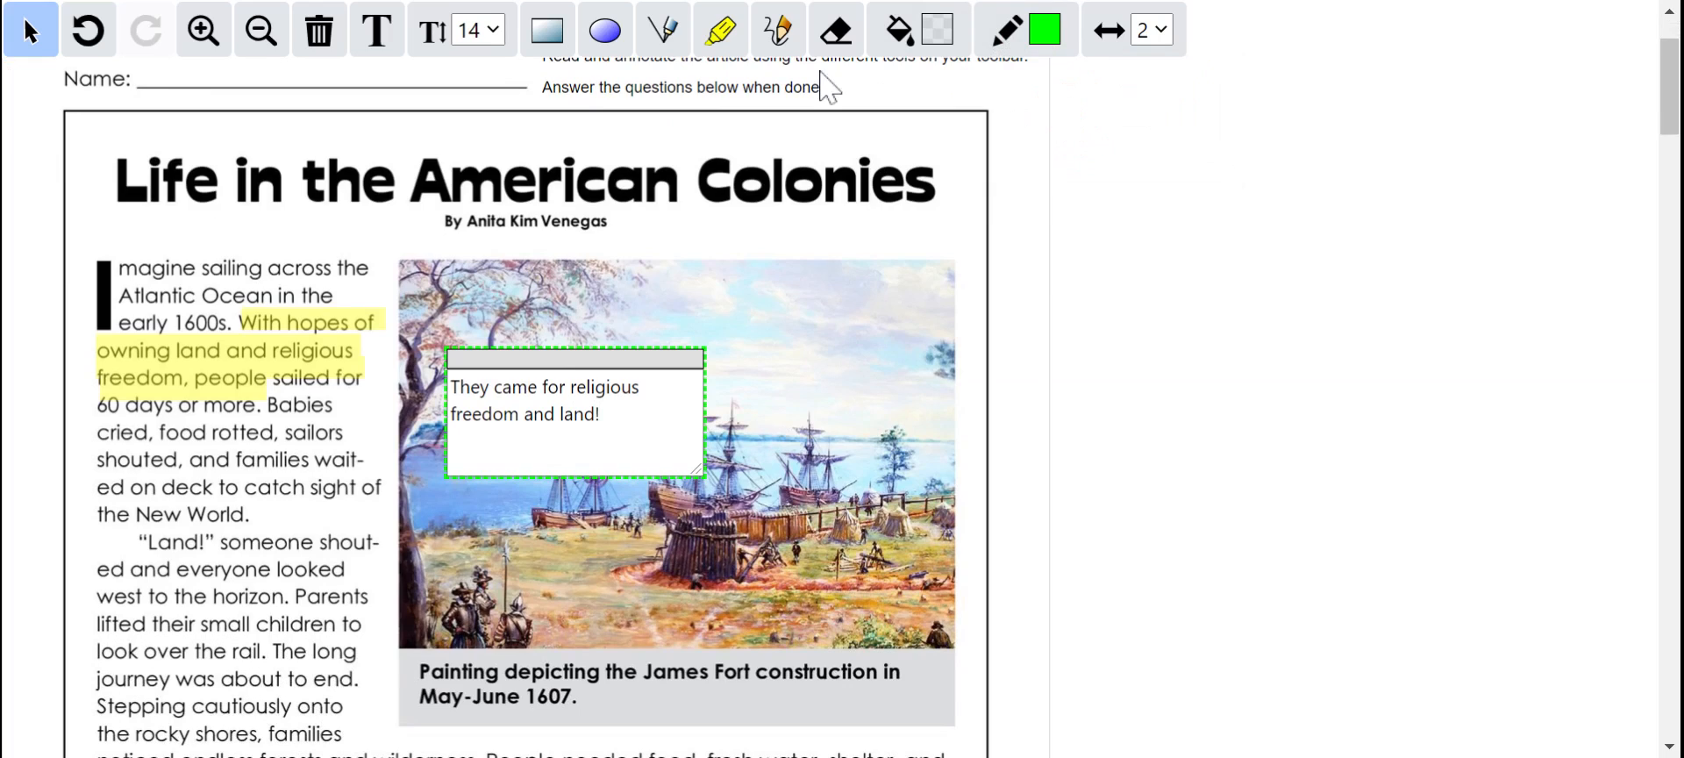
{"action": "left_click", "coordinate": [719, 30]}
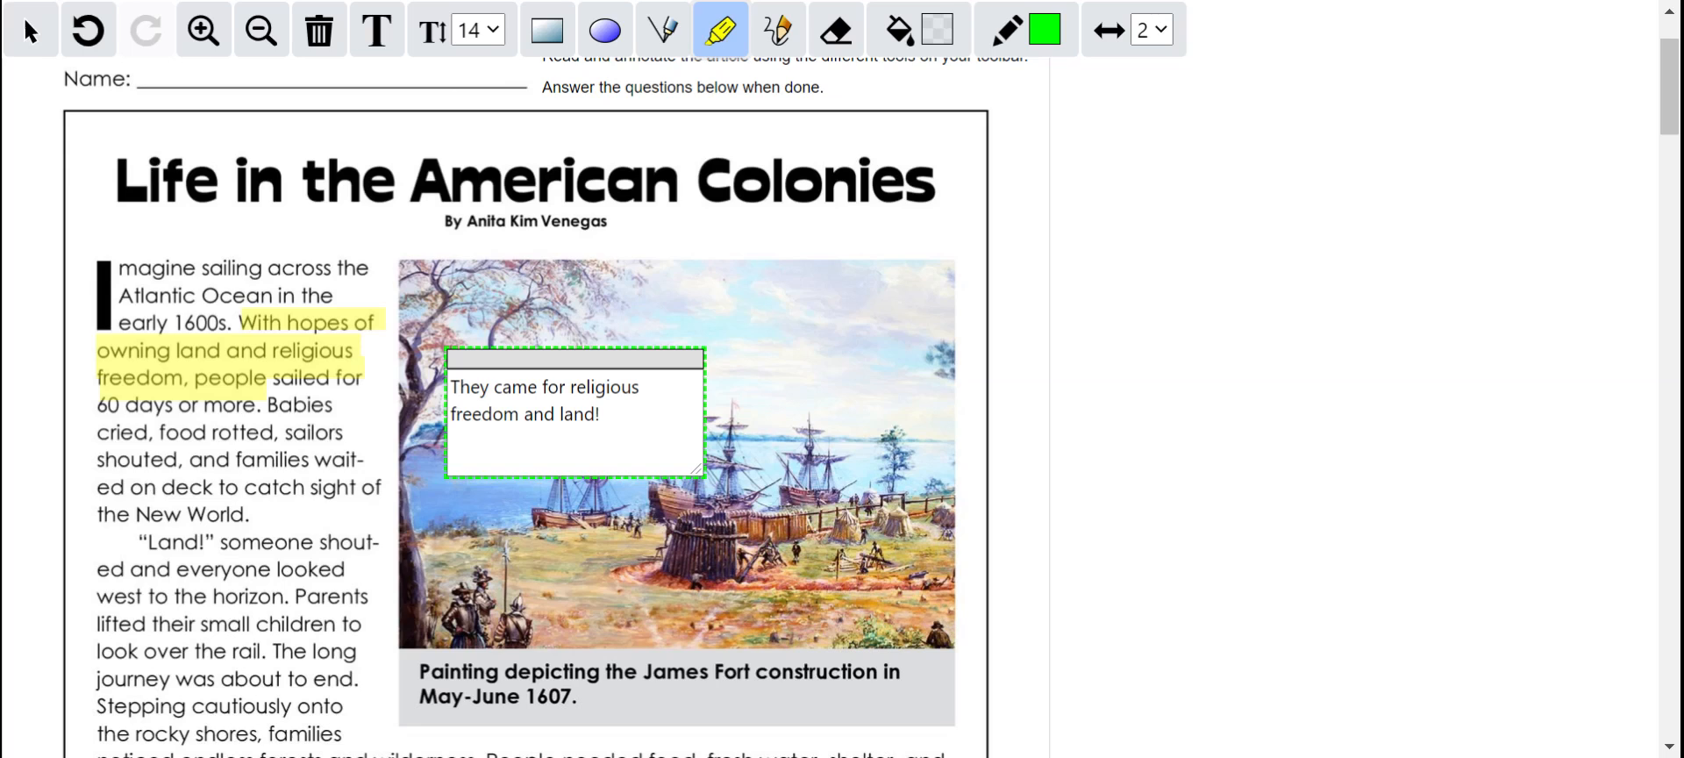
{"action": "left_click_drag", "start_coordinate": [141, 529], "coordinate": [386, 535]}
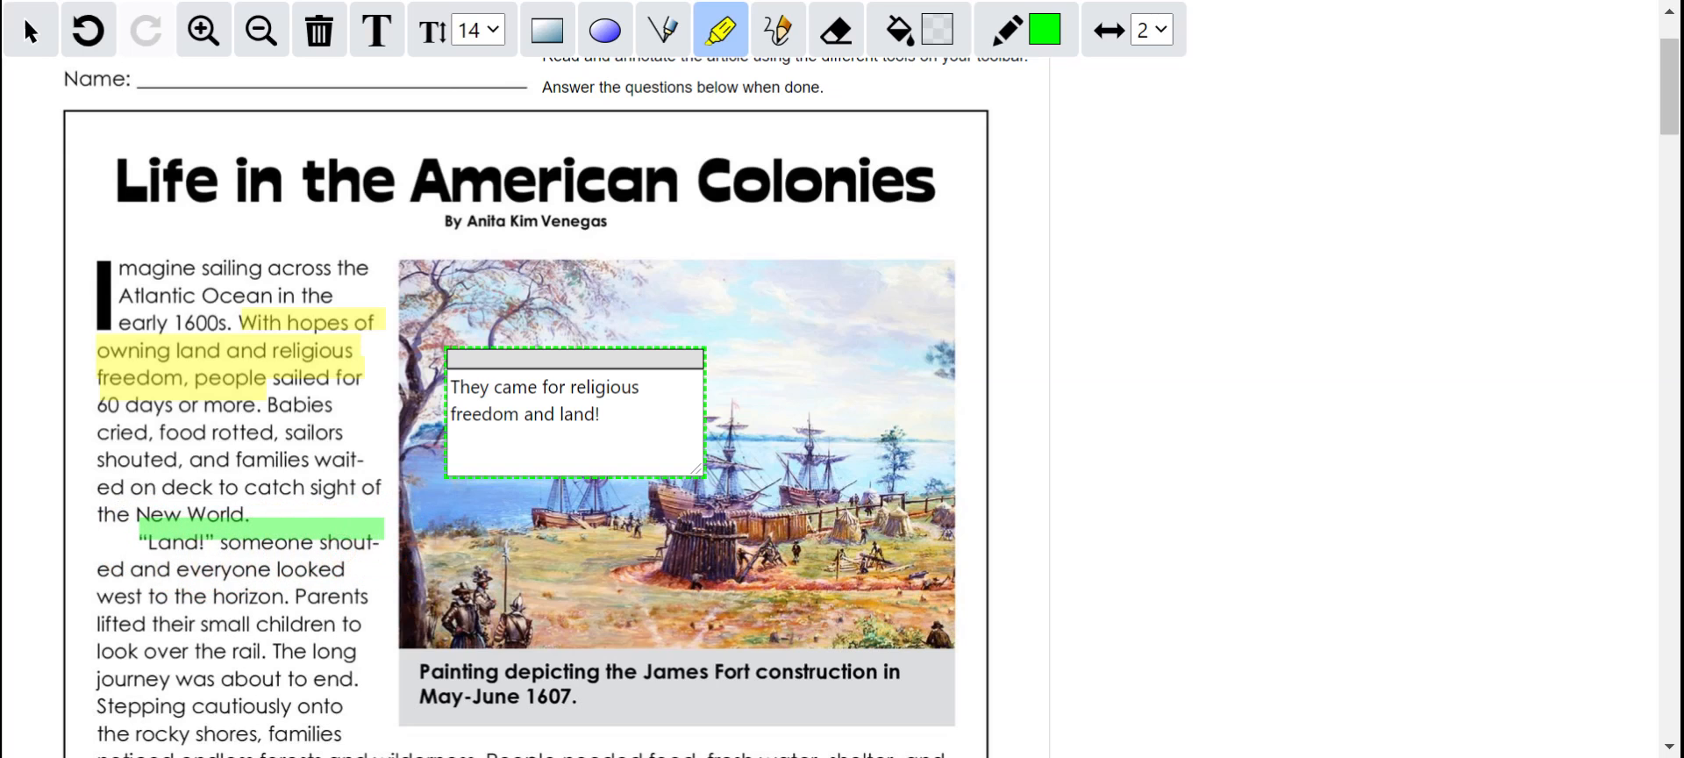
{"action": "left_click_drag", "start_coordinate": [141, 566], "coordinate": [389, 568]}
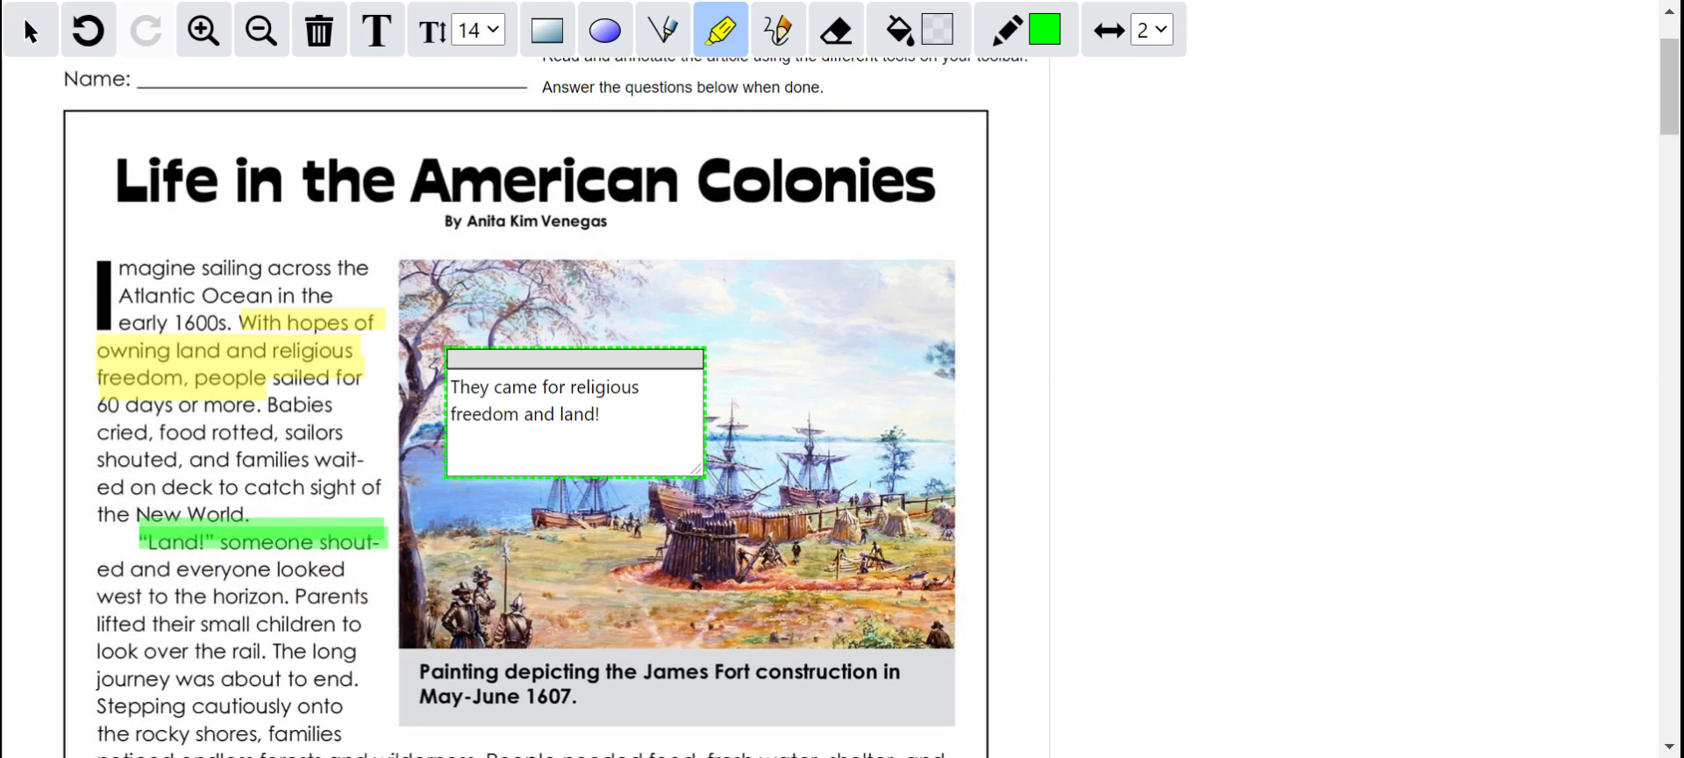
Add an enlarged text box beside the green highlight reading "They were excited to see land!"
{"action": "left_click", "coordinate": [377, 33]}
{"action": "left_click", "coordinate": [427, 554]}
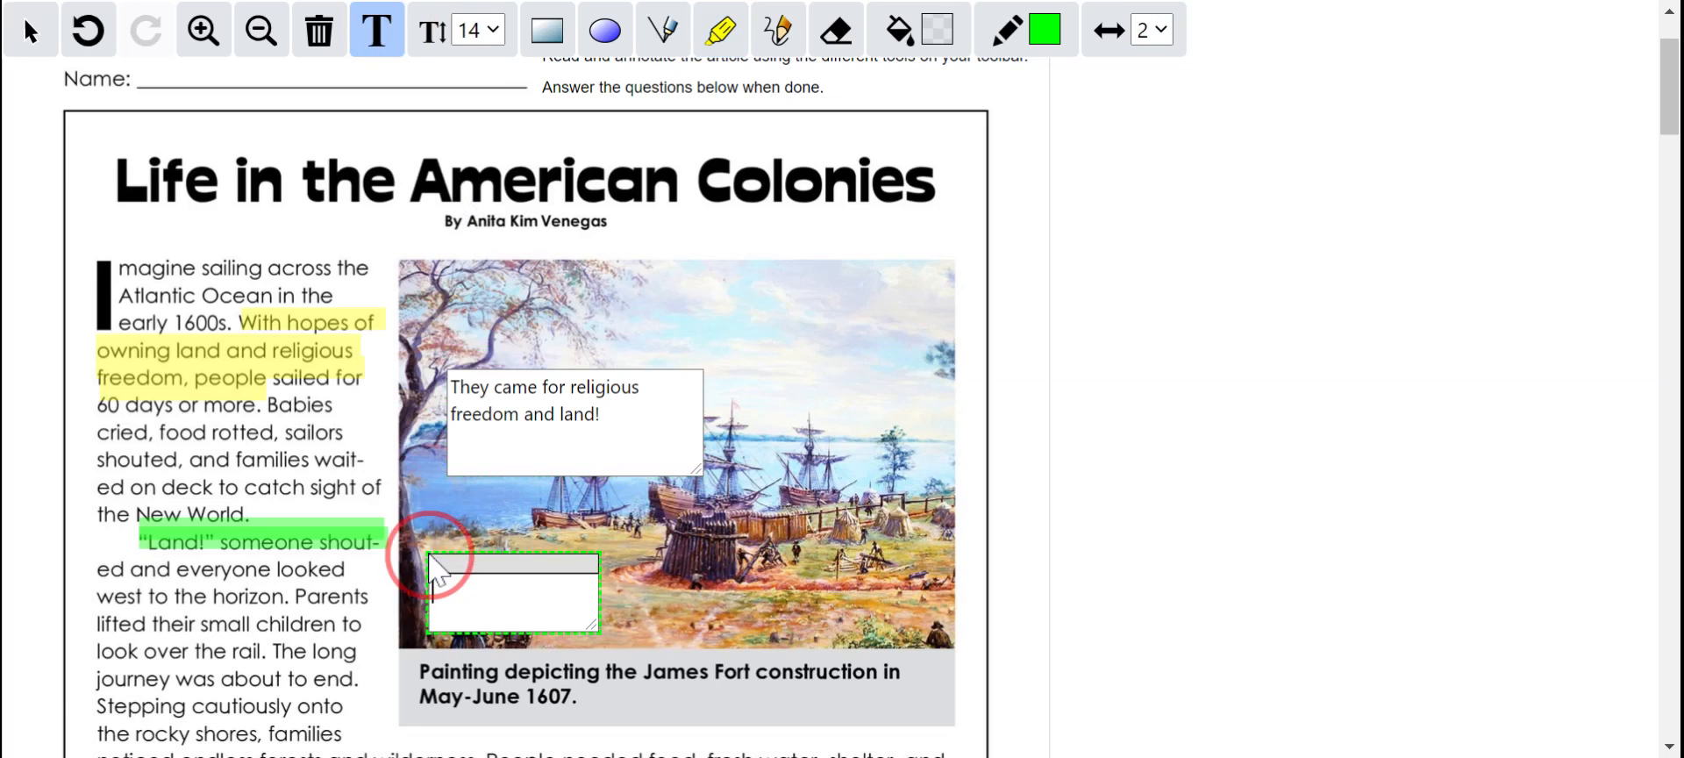
{"action": "left_click_drag", "start_coordinate": [594, 627], "coordinate": [633, 660]}
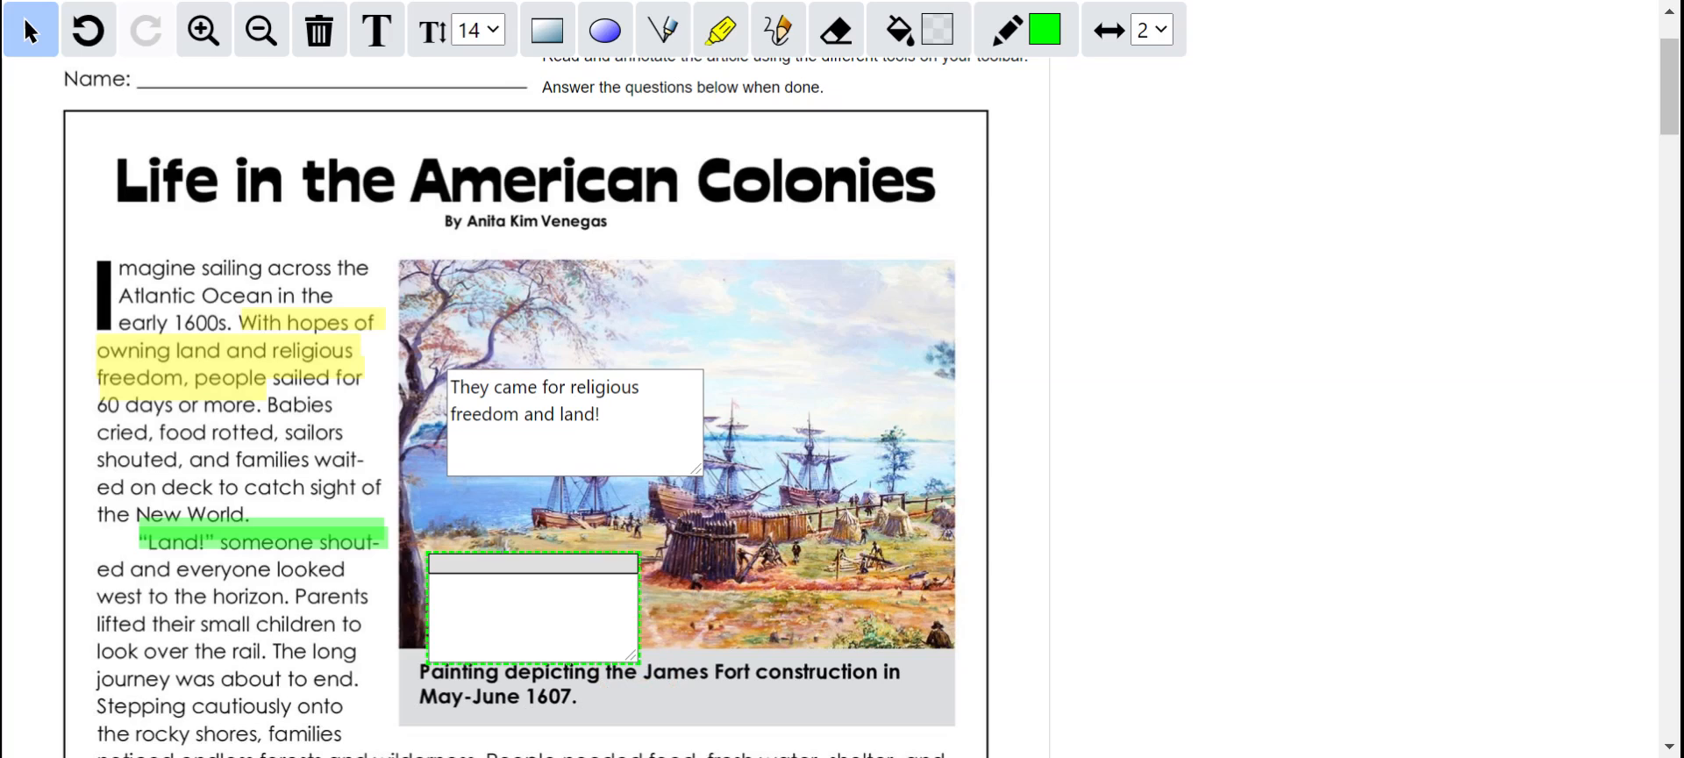
{"action": "type", "text": "hey were excited to see"}
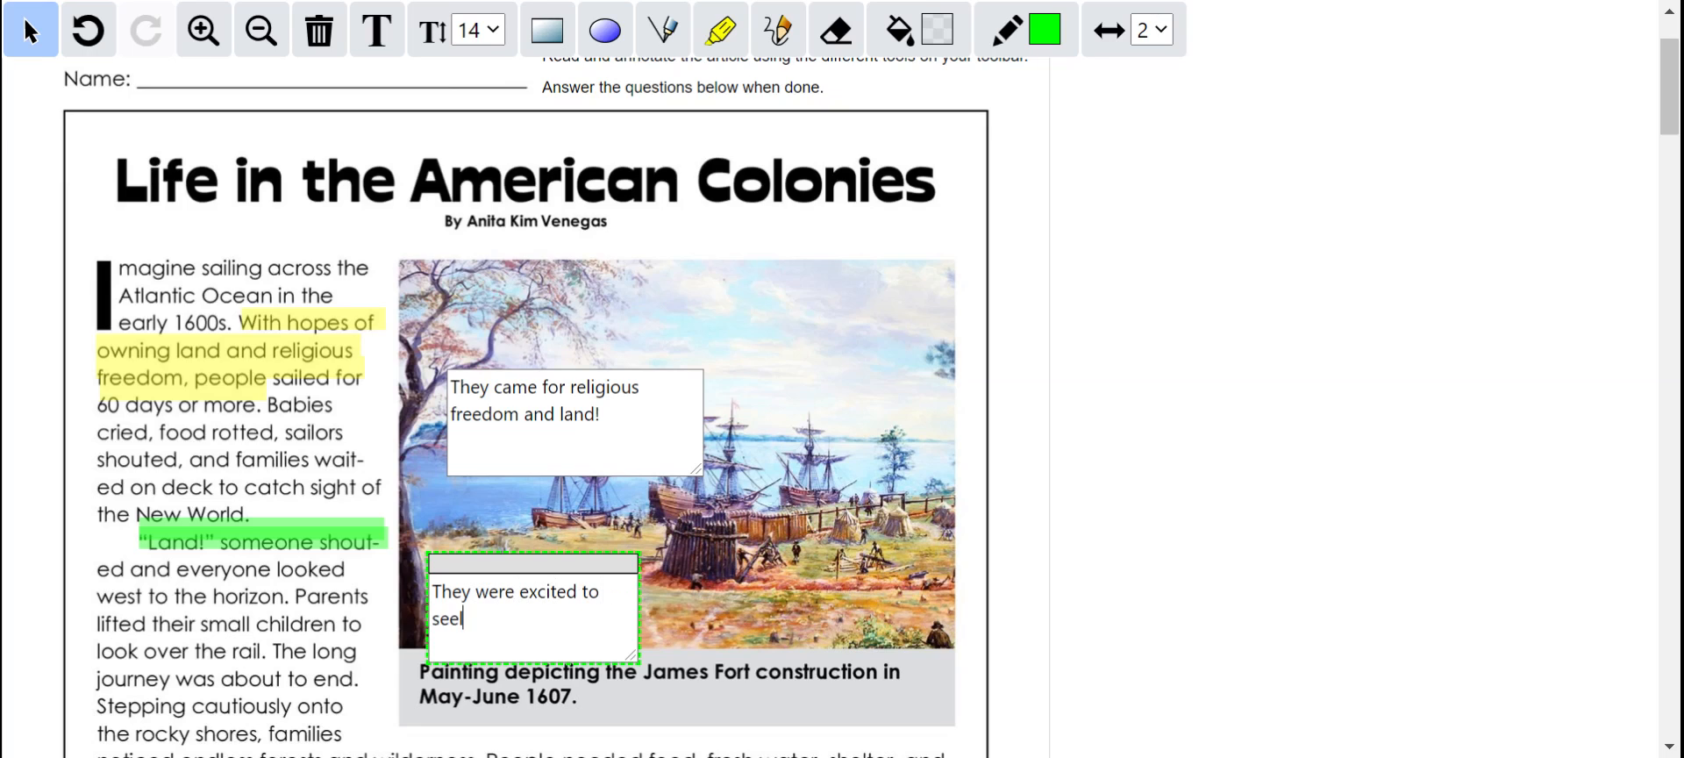
{"action": "type", "text": " land!"}
Answer question 1 on the author's purpose with option d, to inform readers about the history of English colonists in America
{"action": "scroll", "coordinate": [732, 533], "scroll_direction": "down", "scroll_amount": 5}
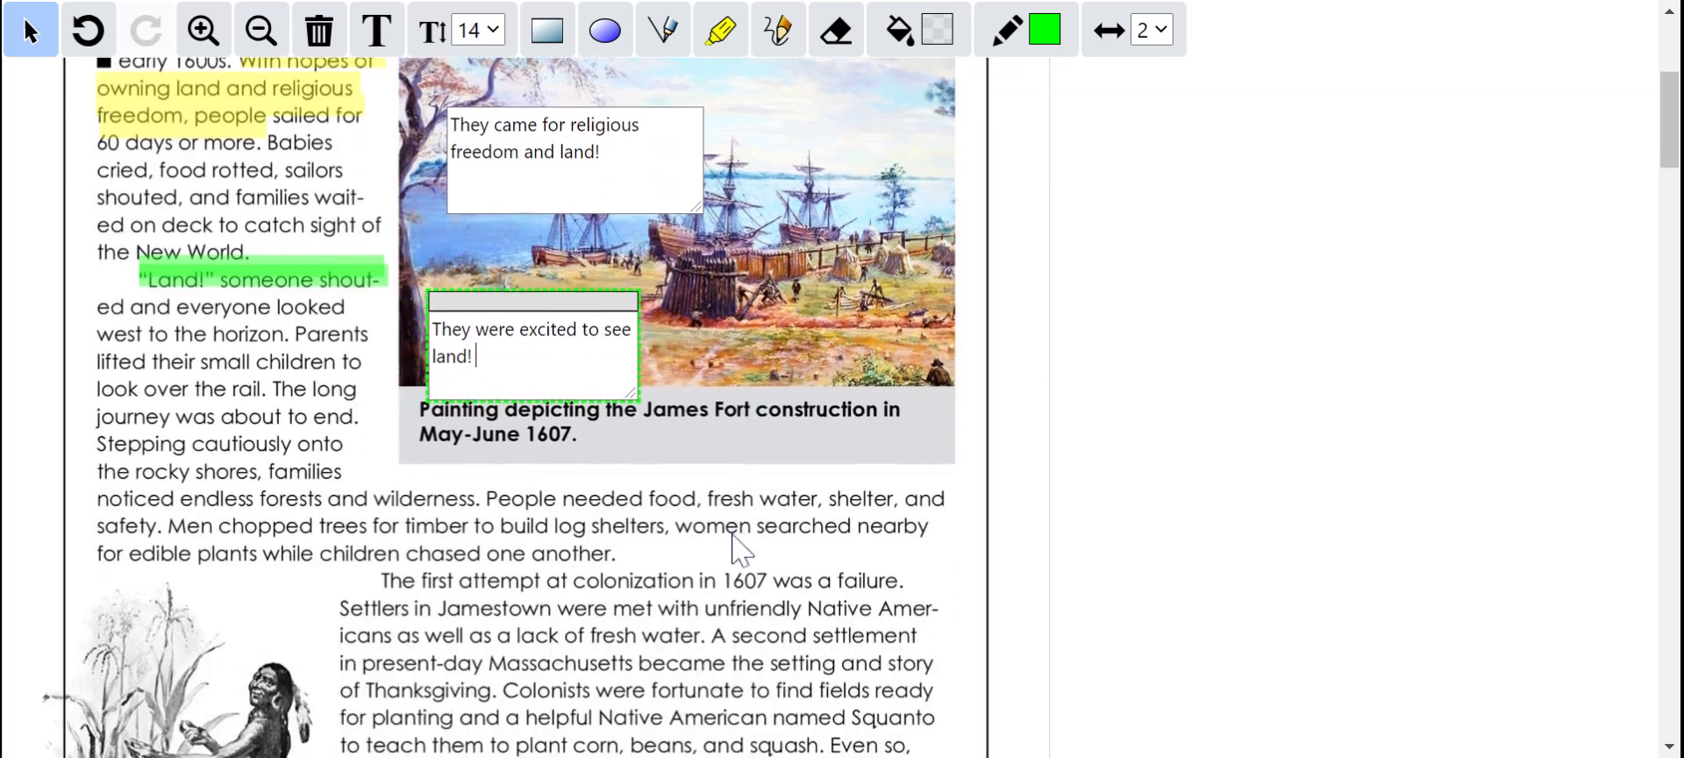
{"action": "scroll", "coordinate": [732, 537], "scroll_direction": "down", "scroll_amount": 12}
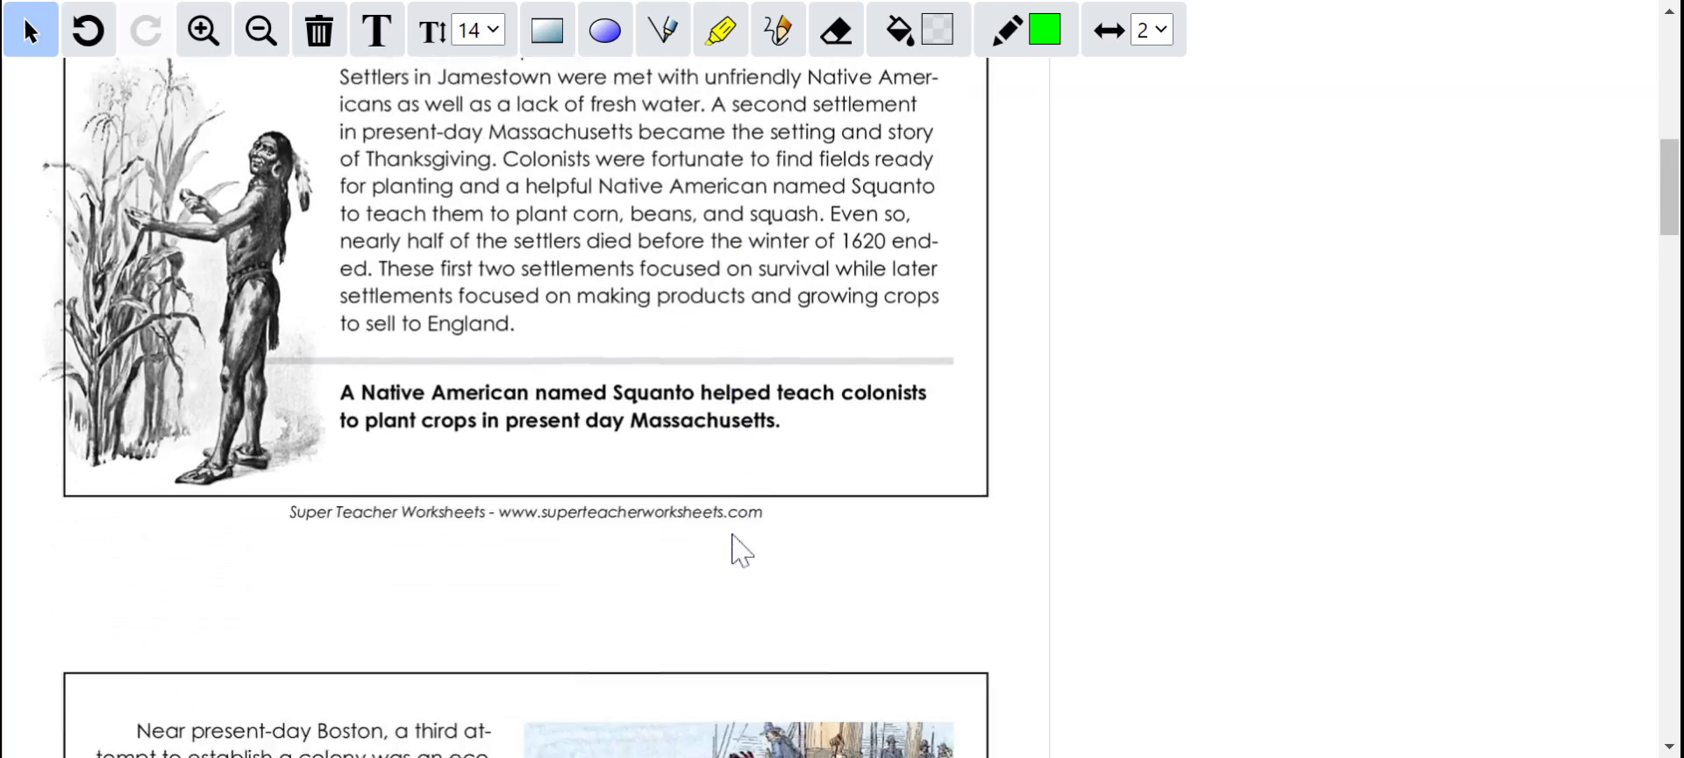
{"action": "scroll", "coordinate": [731, 533], "scroll_direction": "down", "scroll_amount": 12}
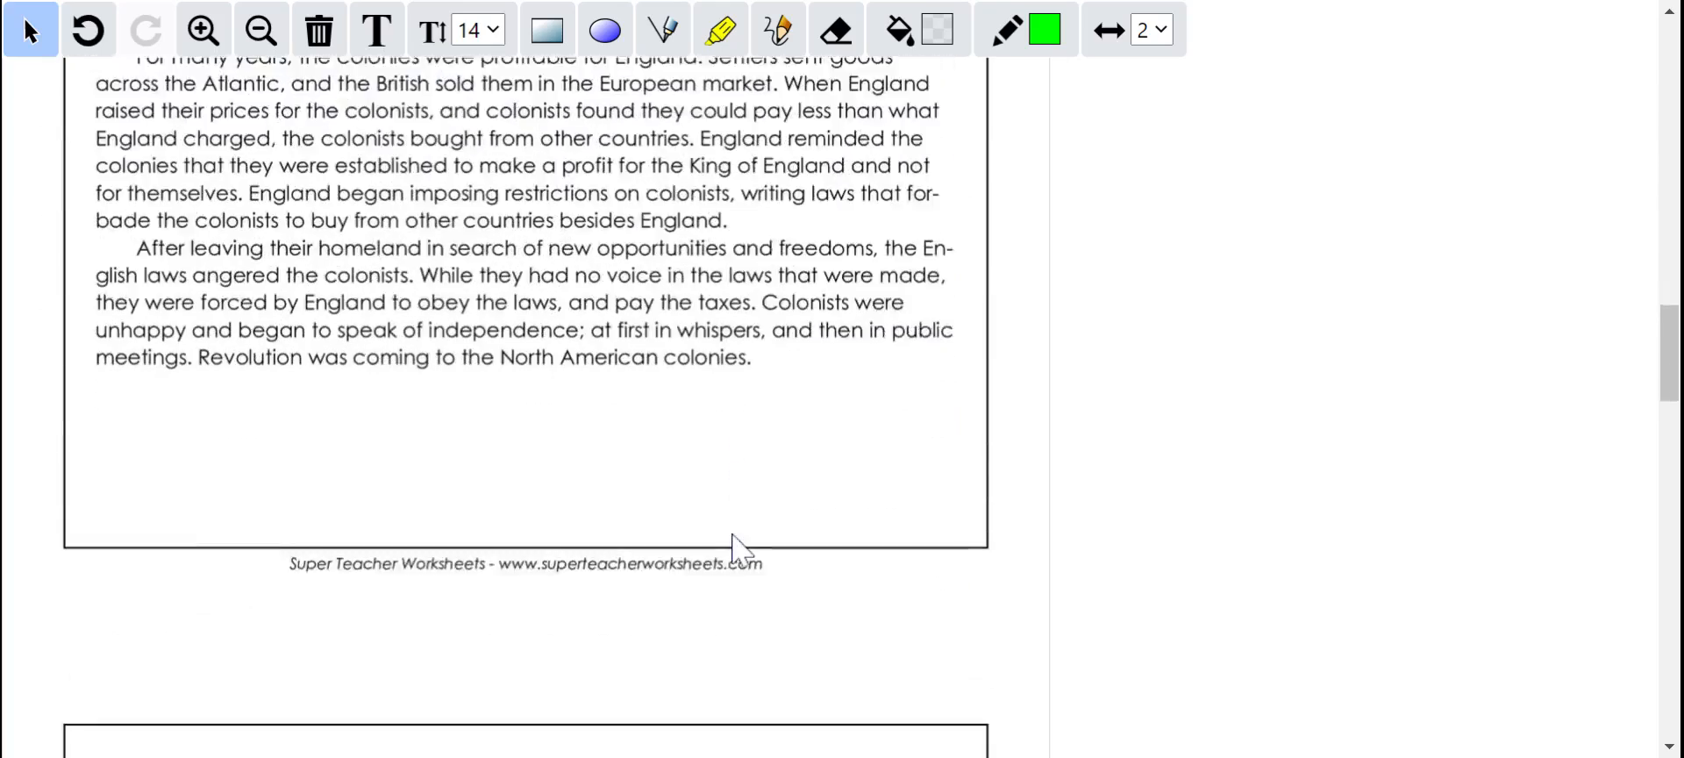
{"action": "scroll", "coordinate": [731, 533], "scroll_direction": "down", "scroll_amount": 2}
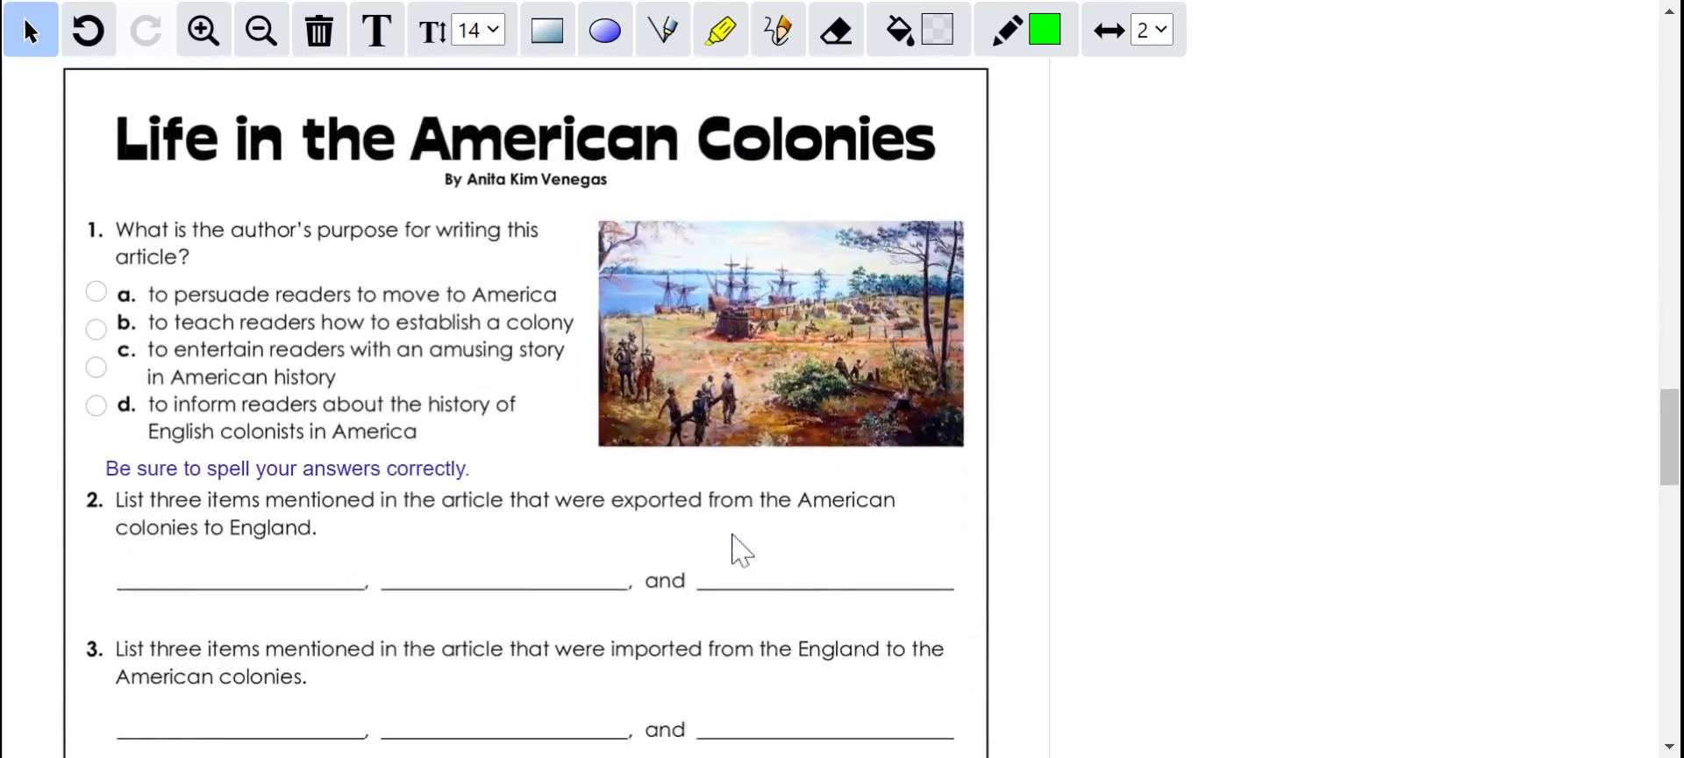
{"action": "left_click", "coordinate": [97, 409]}
Enter "timber" in the first blank of question 2 and place the cursor in that question's third blank
{"action": "scroll", "coordinate": [575, 508], "scroll_direction": "down", "scroll_amount": 3}
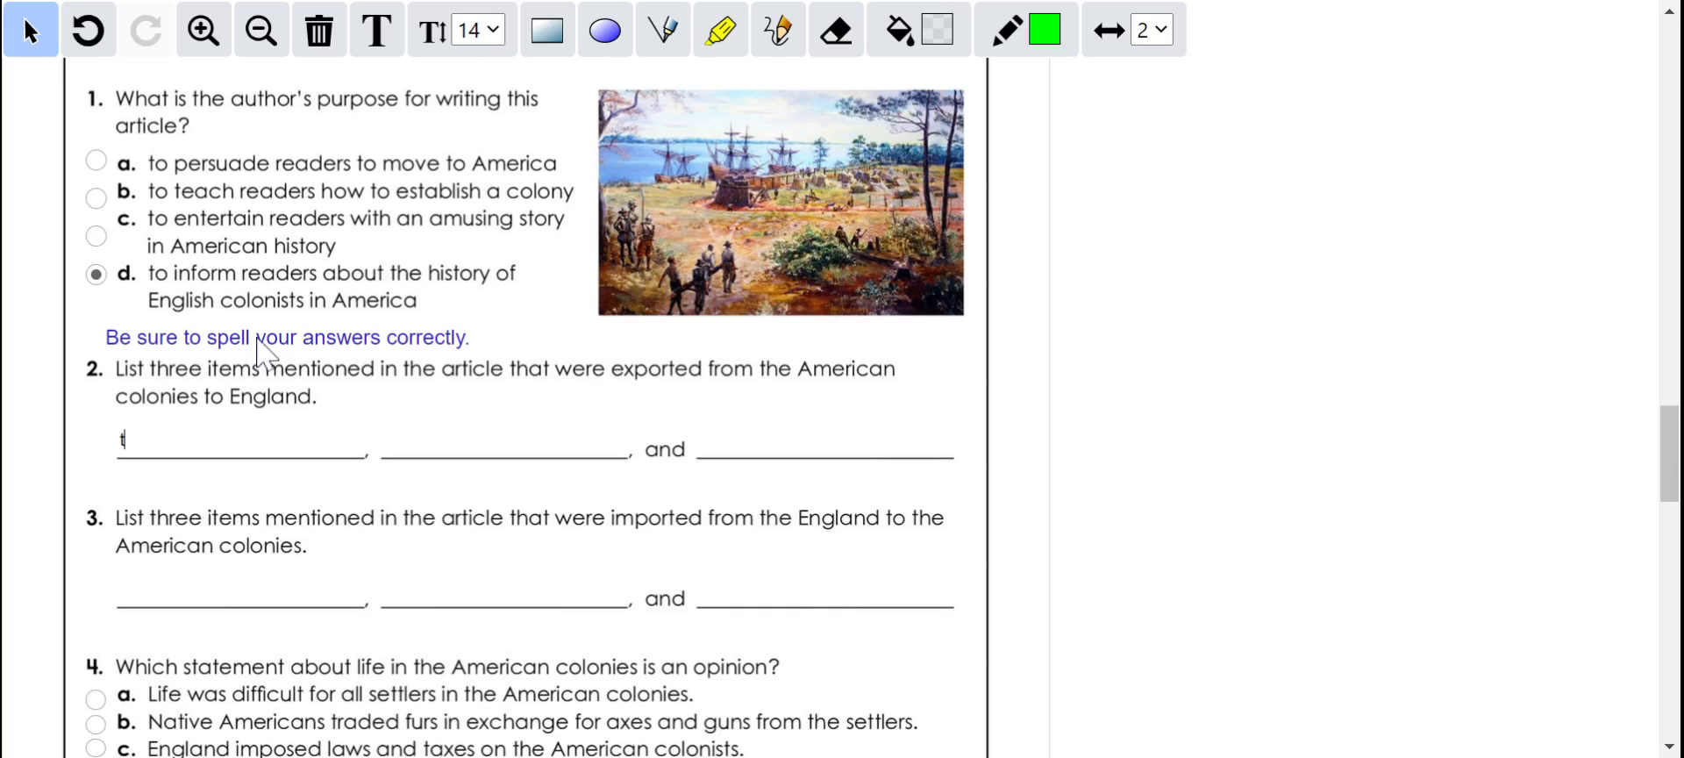
{"action": "type", "text": "imber"}
{"action": "left_click", "coordinate": [185, 590]}
{"action": "left_click", "coordinate": [424, 443]}
{"action": "left_click", "coordinate": [732, 442]}
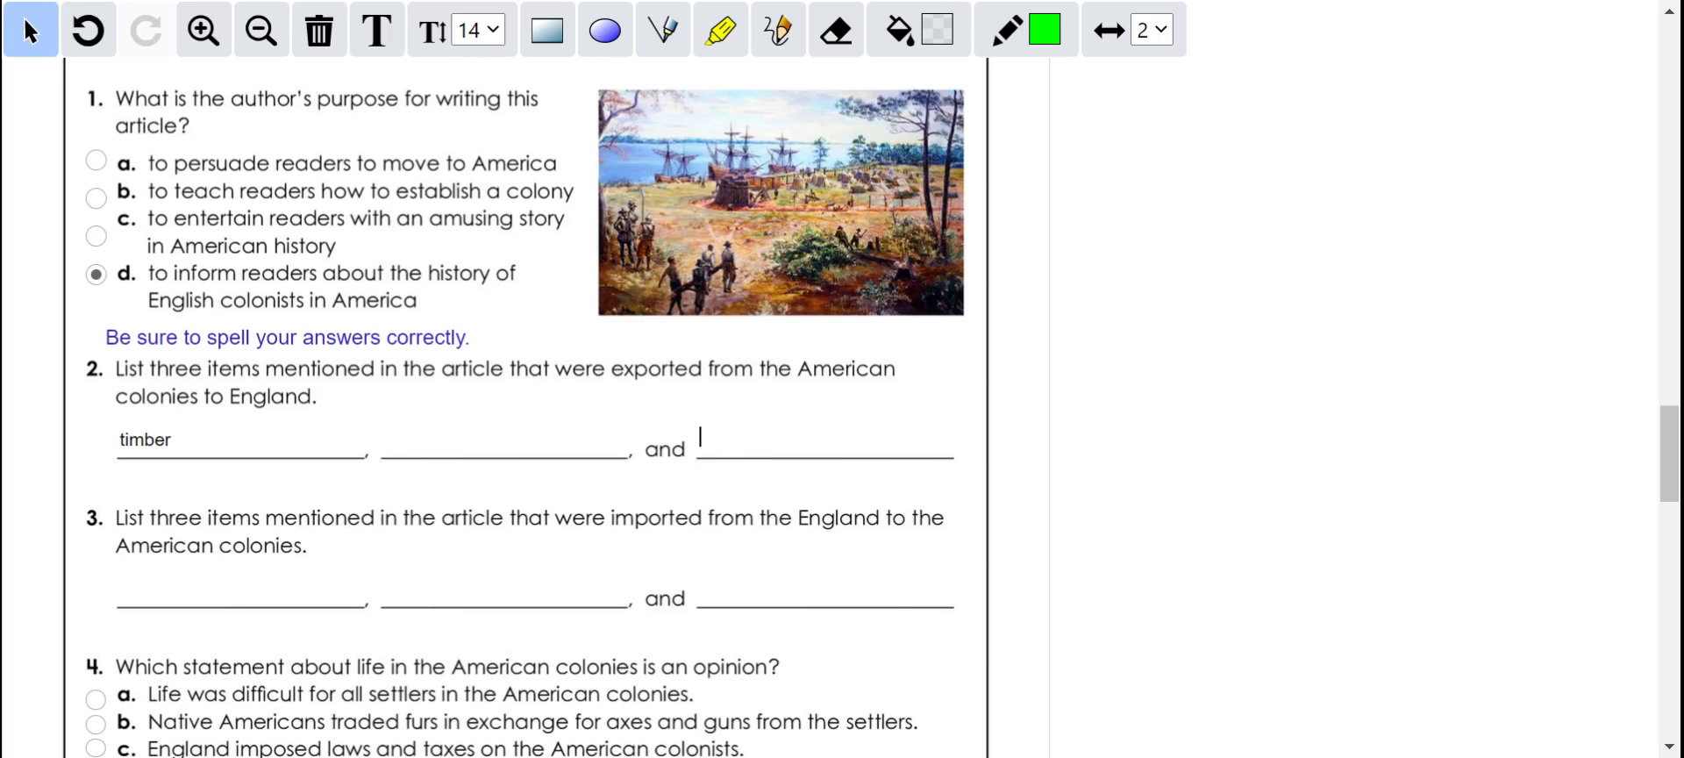